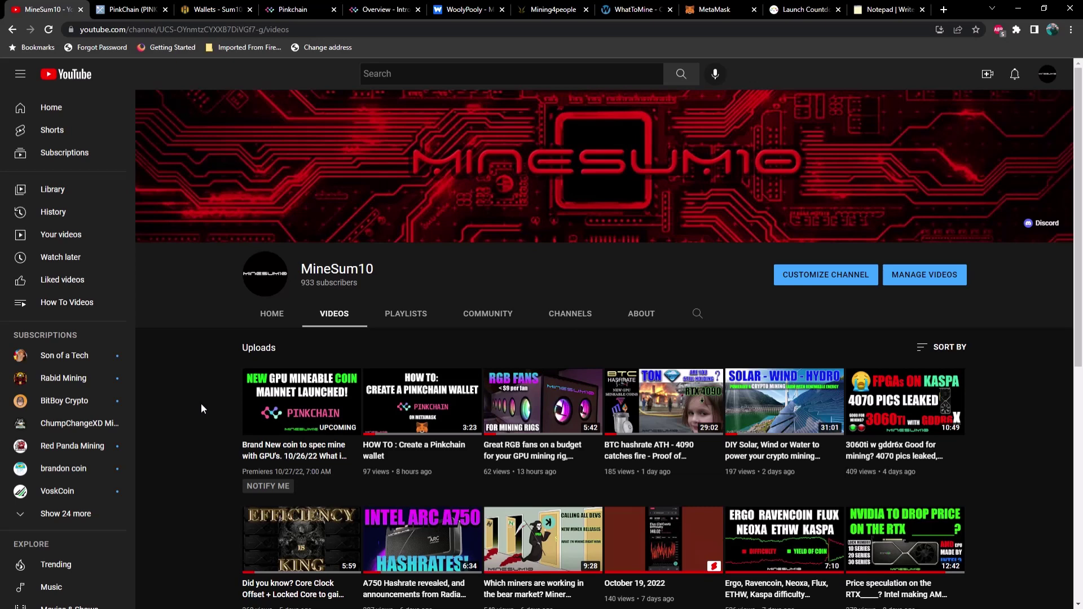
Go to the farm's Wallets page and start adding a new wallet.
{"action": "left_click", "coordinate": [210, 15]}
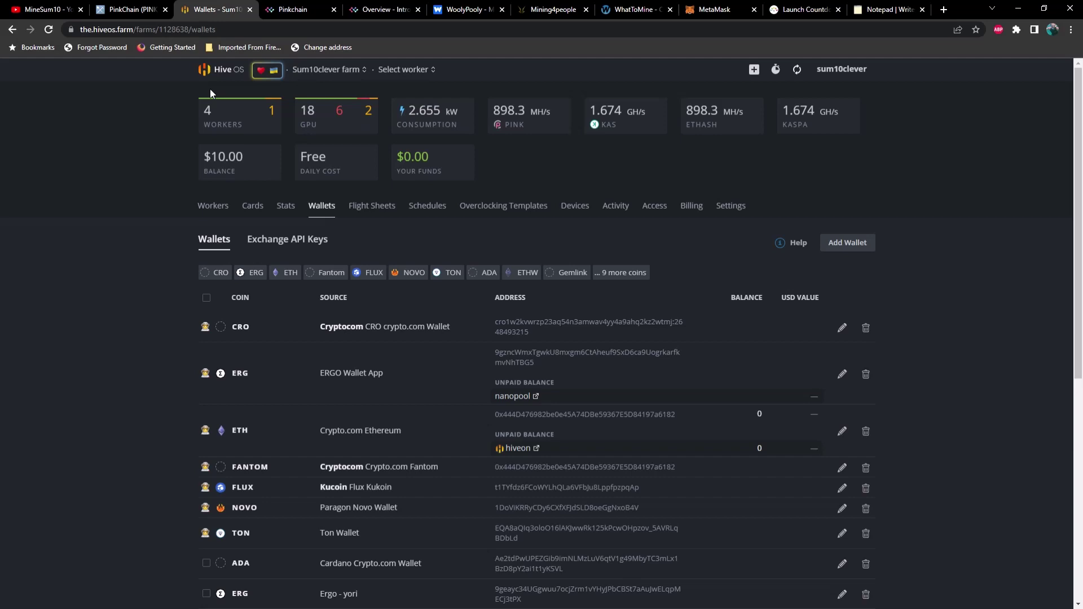
{"action": "left_click", "coordinate": [214, 208]}
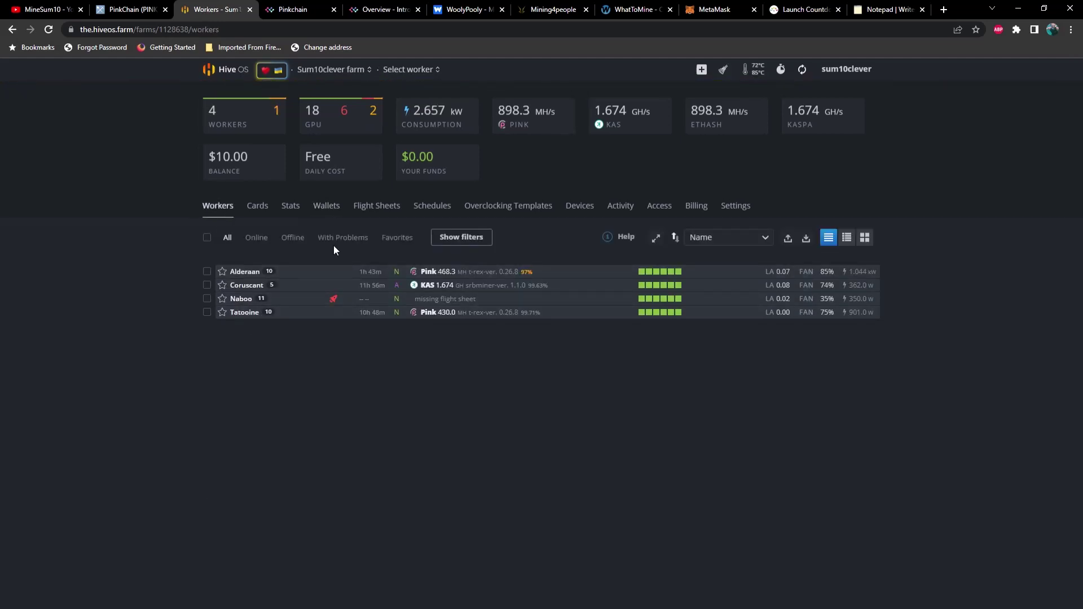
{"action": "left_click", "coordinate": [331, 217]}
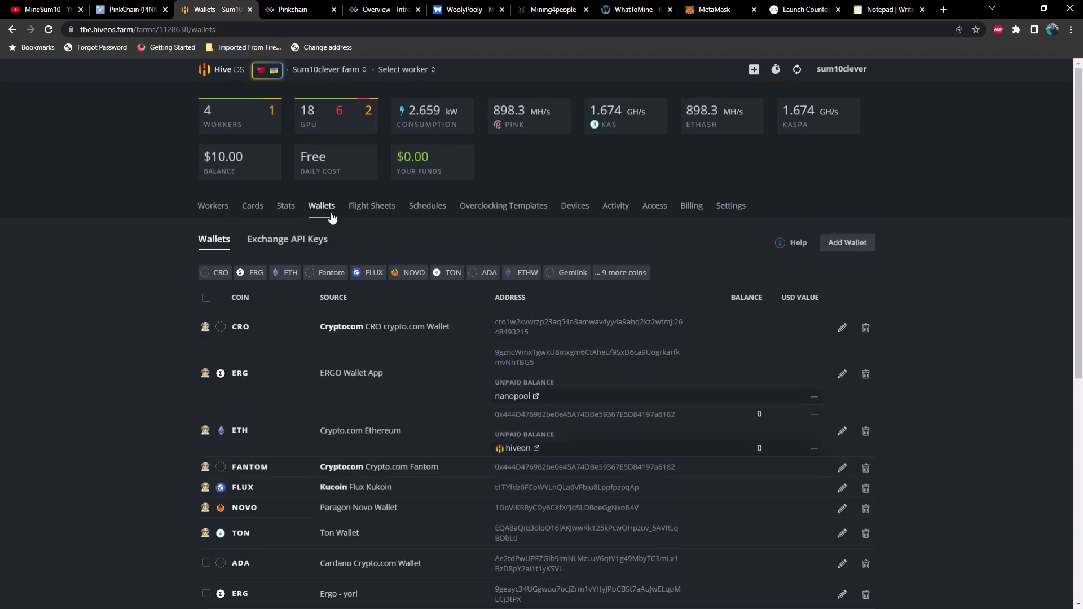
{"action": "left_click", "coordinate": [848, 244]}
Set the new wallet's coin to PINK and copy the MetaMask account address.
{"action": "left_click", "coordinate": [602, 215]}
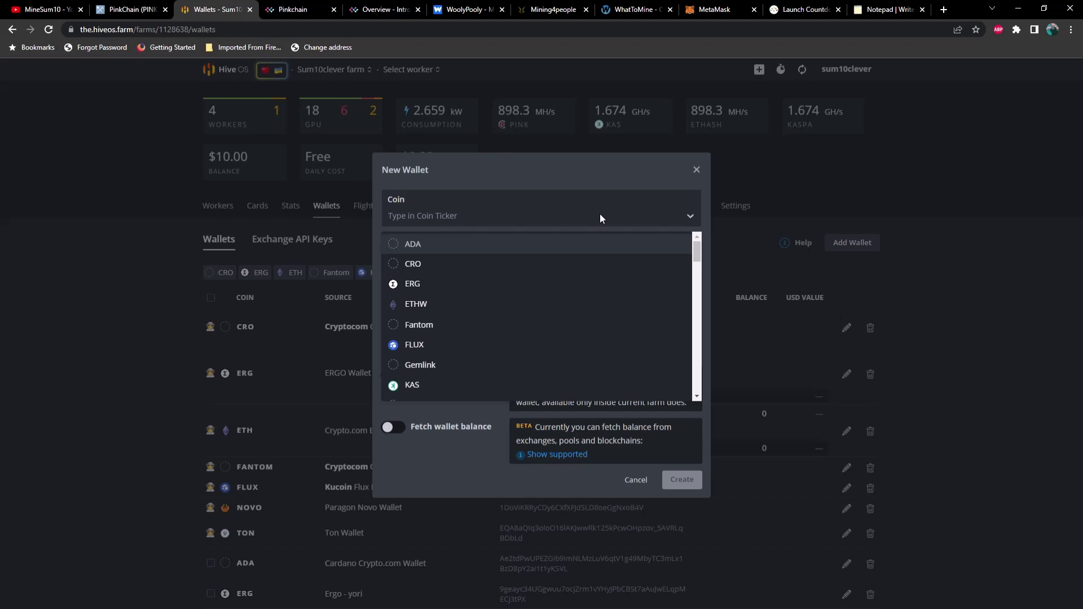
{"action": "type", "text": "pink"}
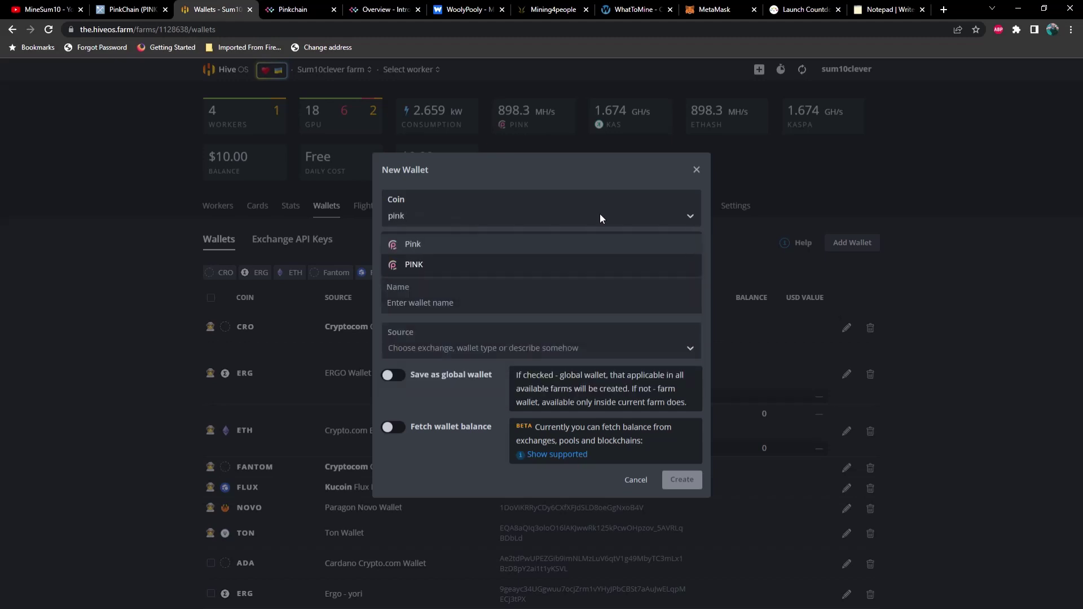
{"action": "left_click", "coordinate": [429, 266]}
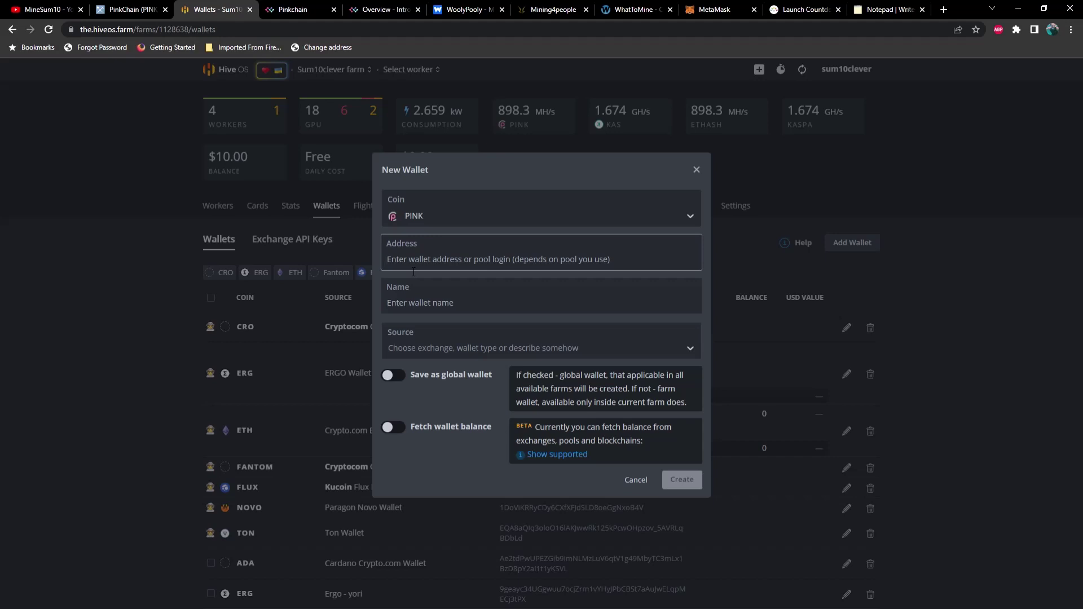
{"action": "left_click", "coordinate": [719, 11]}
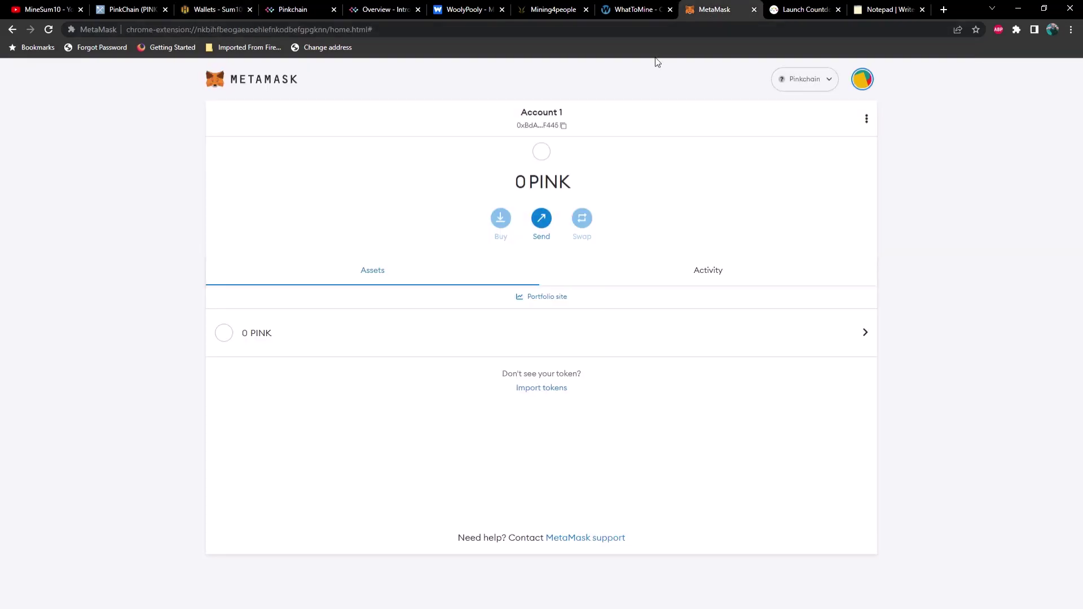
{"action": "left_click", "coordinate": [544, 122]}
Paste the MetaMask address, name the wallet 'Pink Meta Test' and create it.
{"action": "left_click", "coordinate": [217, 10]}
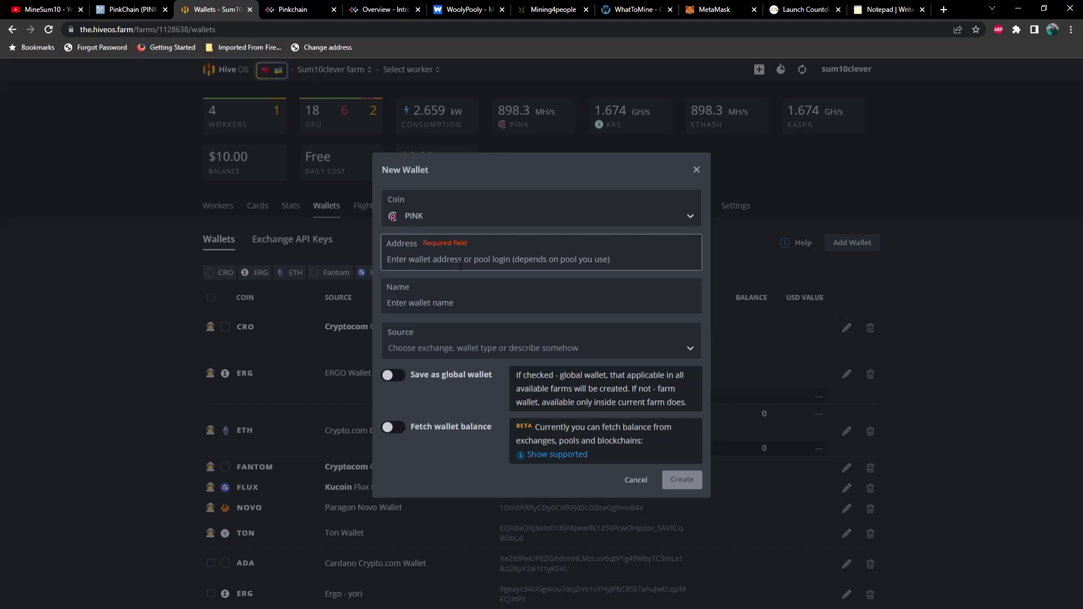
{"action": "type", "text": "0xBdAdCc30Ad45fAe716de84fDf16013eBc1f0F445"}
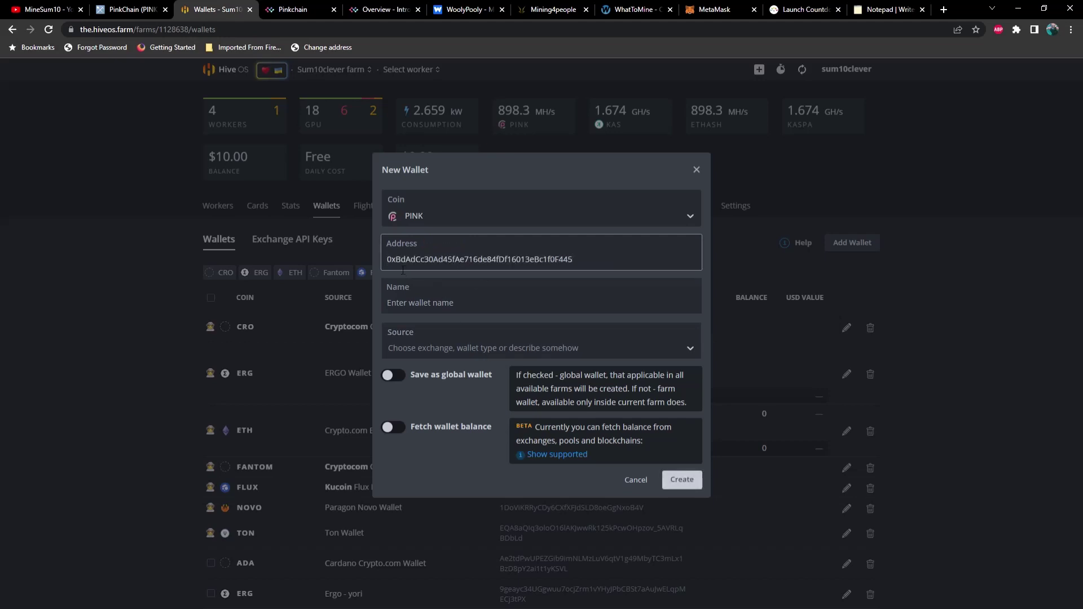
{"action": "left_click", "coordinate": [426, 310]}
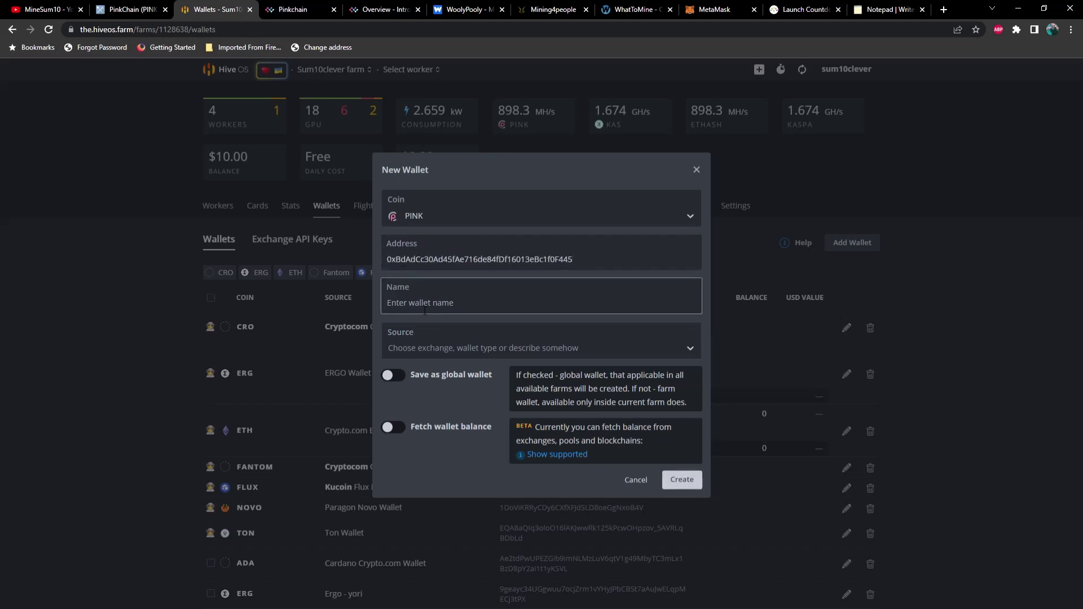
{"action": "type", "text": "Pink Meta Test"}
{"action": "left_click", "coordinate": [691, 486]}
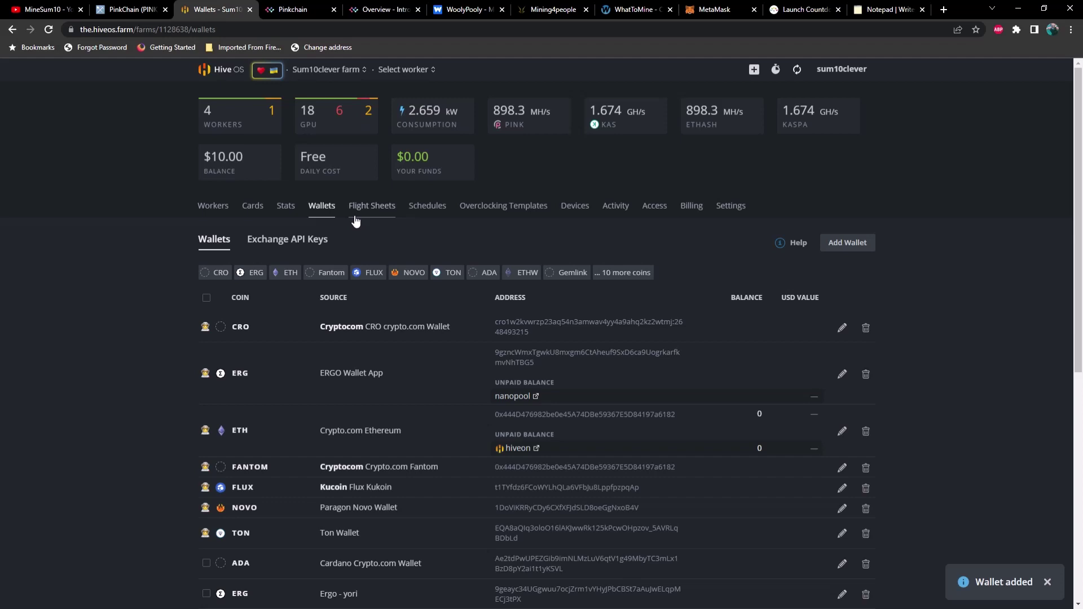
Start a new flight sheet with coin PINK and the Pink Meta Test wallet.
{"action": "left_click", "coordinate": [370, 208]}
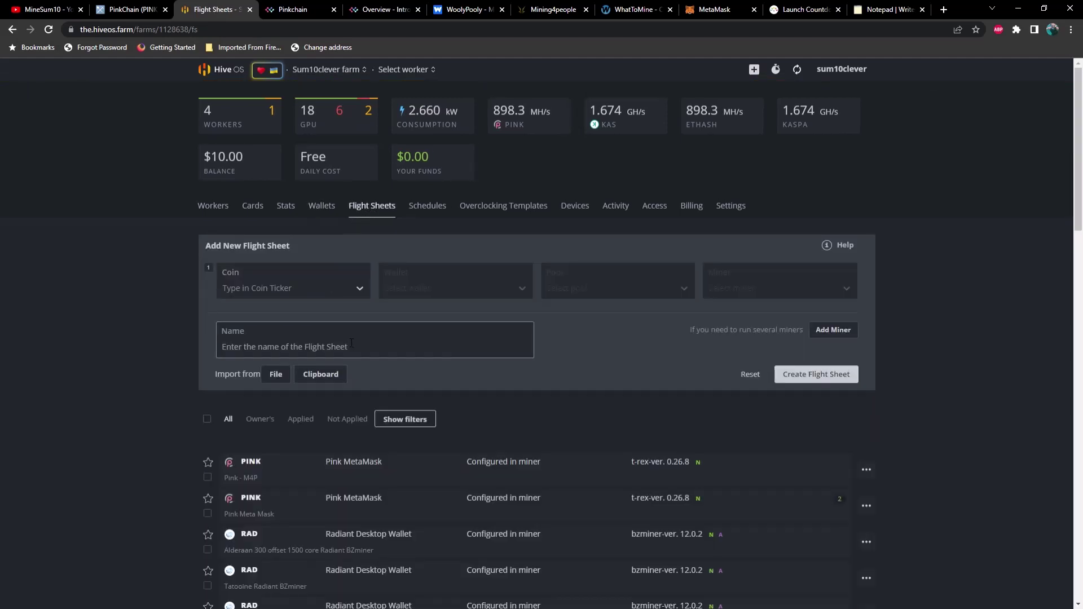
{"action": "left_click", "coordinate": [338, 295]}
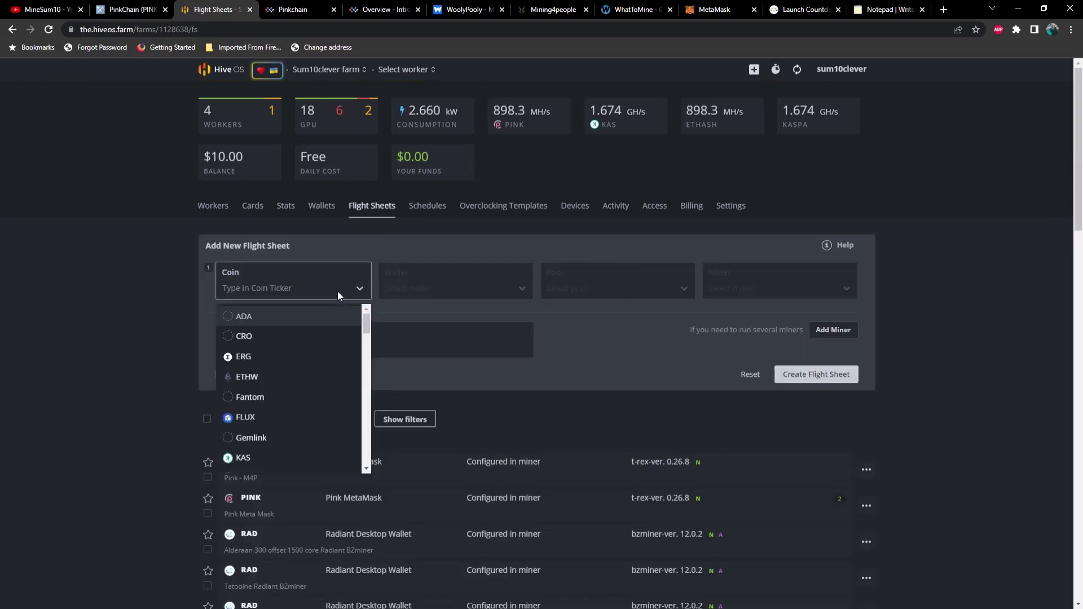
{"action": "type", "text": "pink"}
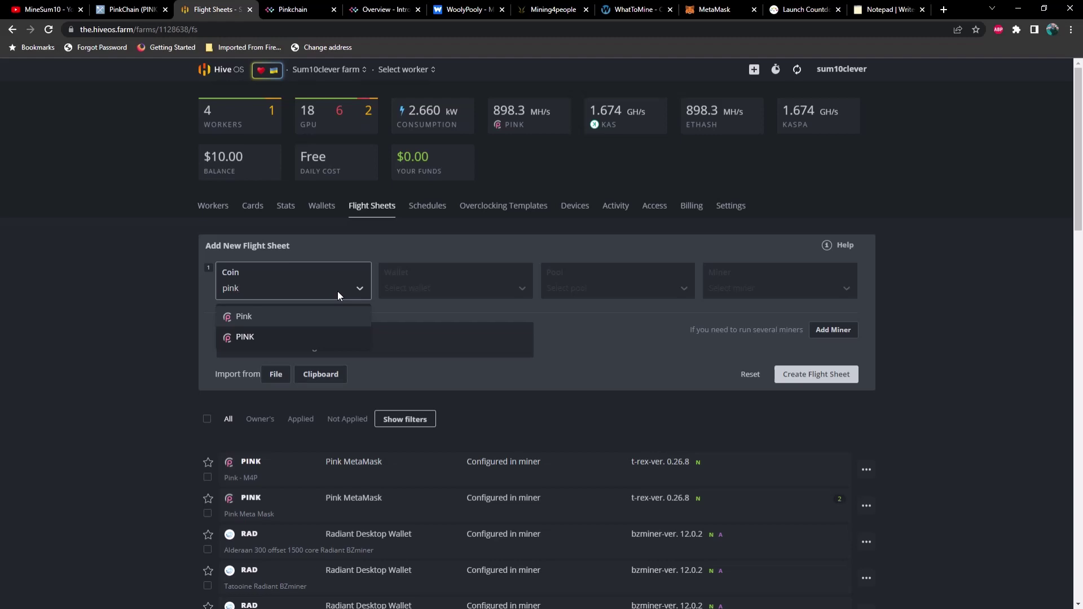
{"action": "left_click", "coordinate": [286, 335]}
{"action": "left_click", "coordinate": [435, 293]}
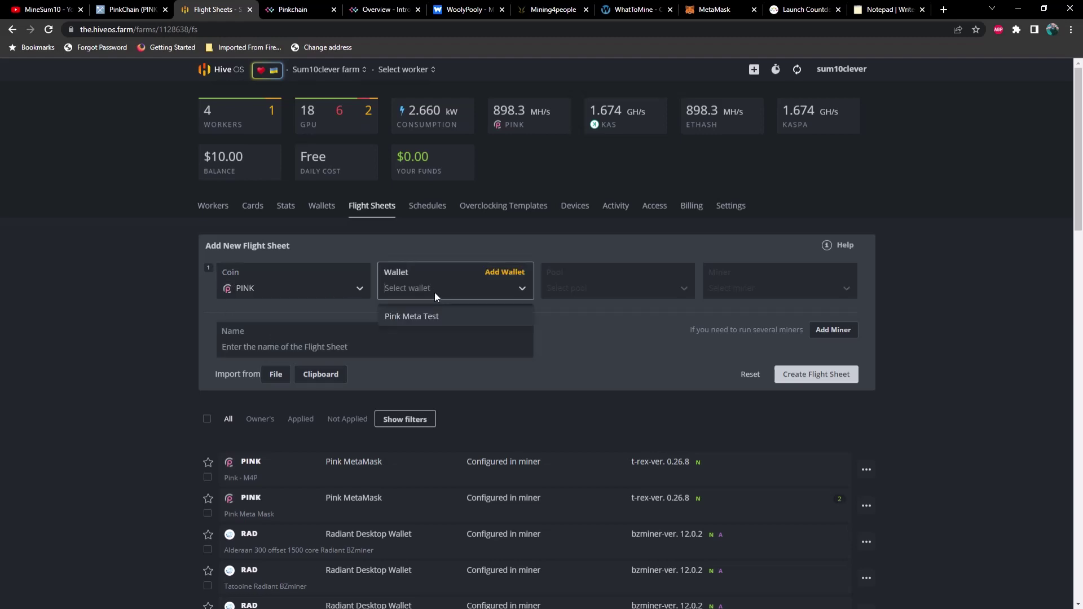
{"action": "left_click", "coordinate": [436, 318]}
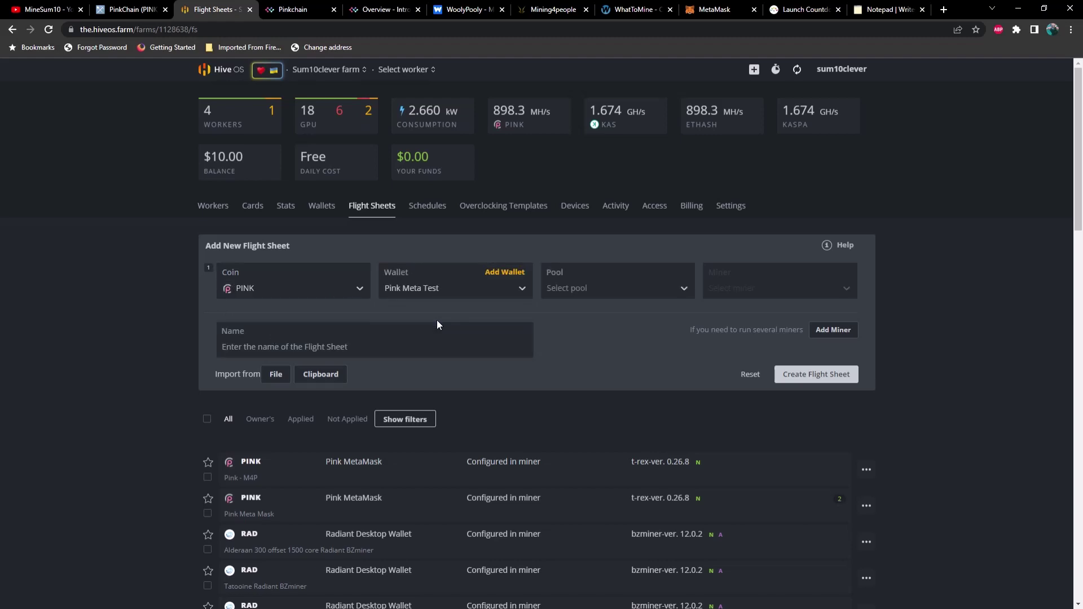
Set the flight sheet pool to Configure in miner and the miner to T-Rex Miner.
{"action": "left_click", "coordinate": [610, 286]}
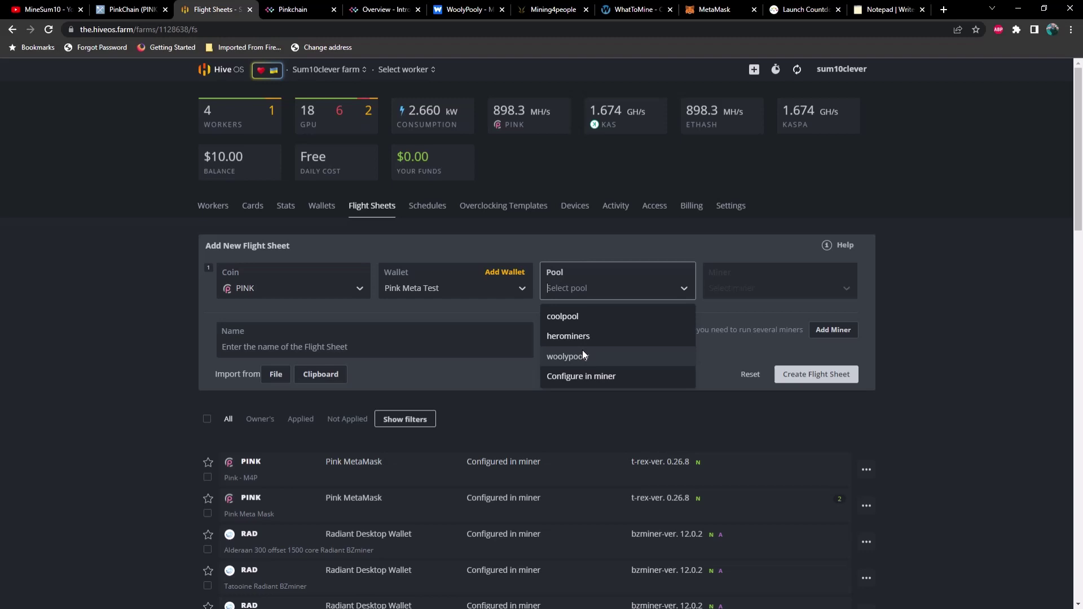
{"action": "left_click", "coordinate": [600, 378]}
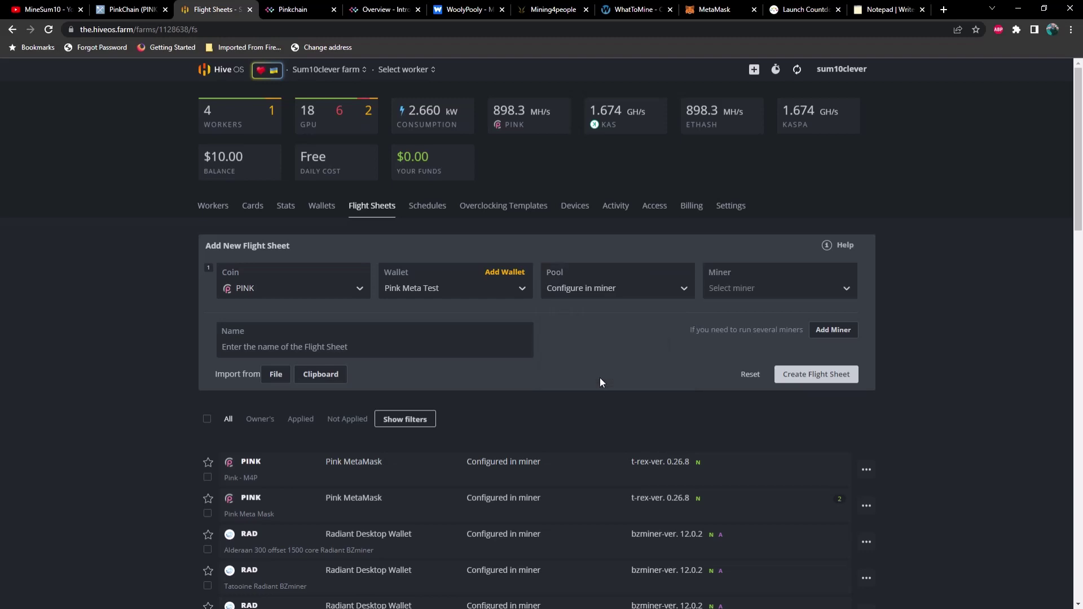
{"action": "left_click", "coordinate": [795, 297]}
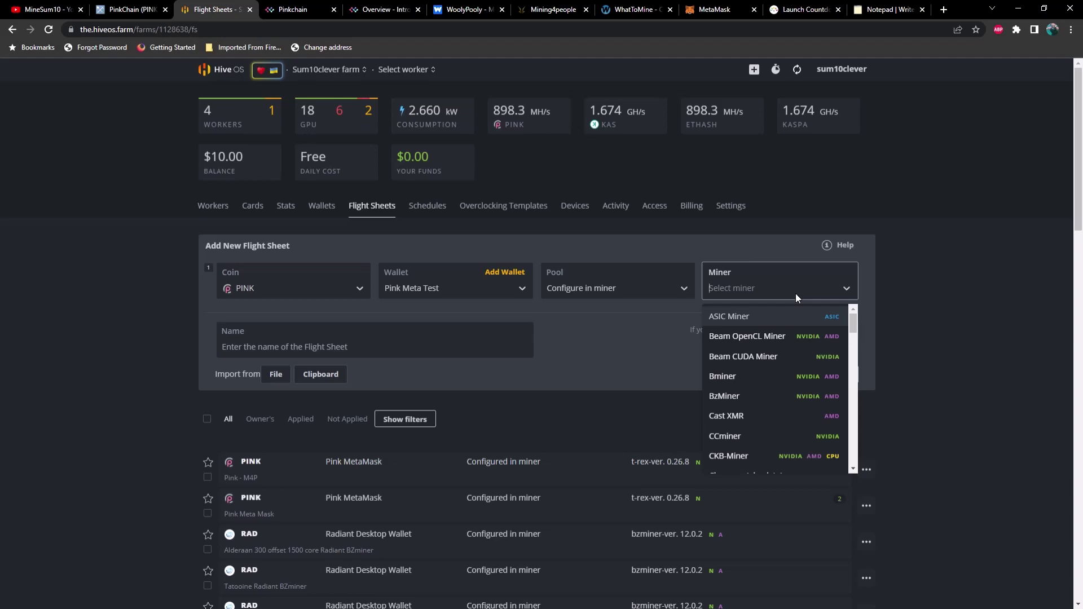
{"action": "type", "text": "t-"}
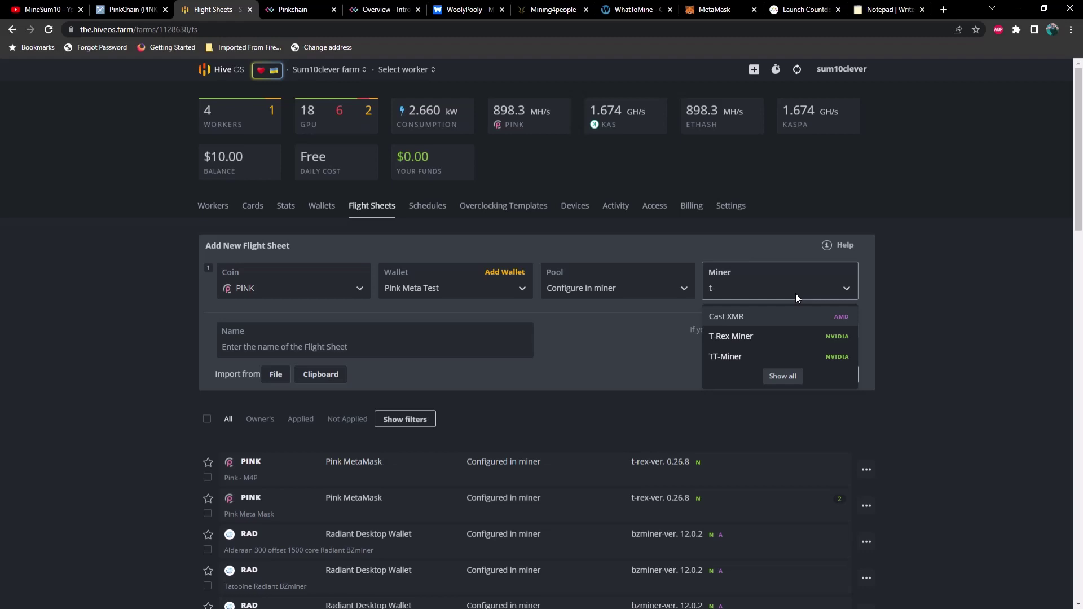
{"action": "left_click", "coordinate": [759, 335]}
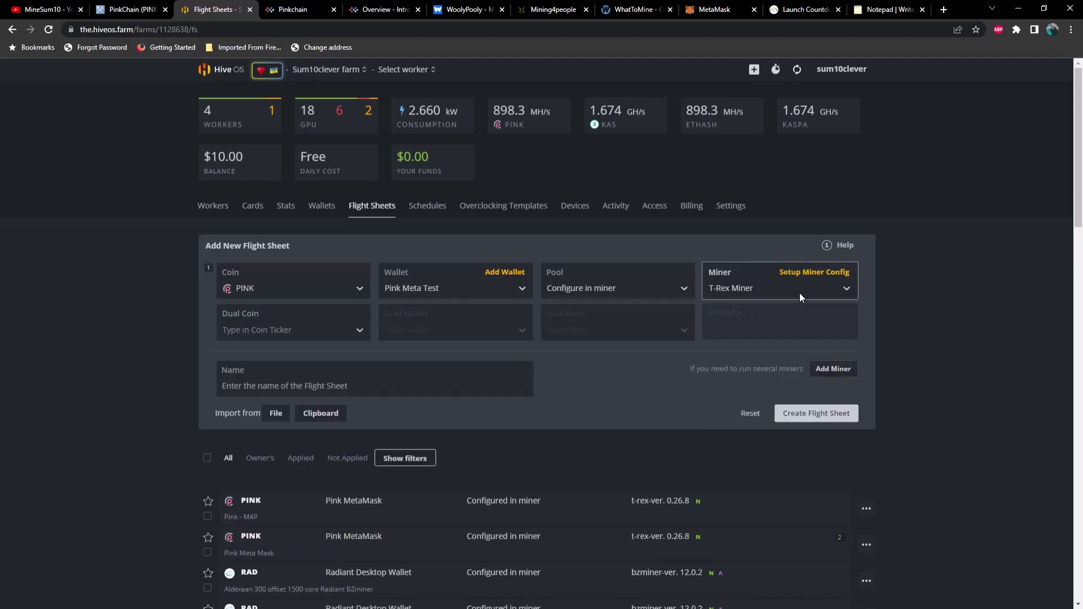
Configure T-Rex Miner with version 0.26.8, wallet template %WAL% and worker name %WORKER_NAME%.
{"action": "left_click", "coordinate": [805, 276]}
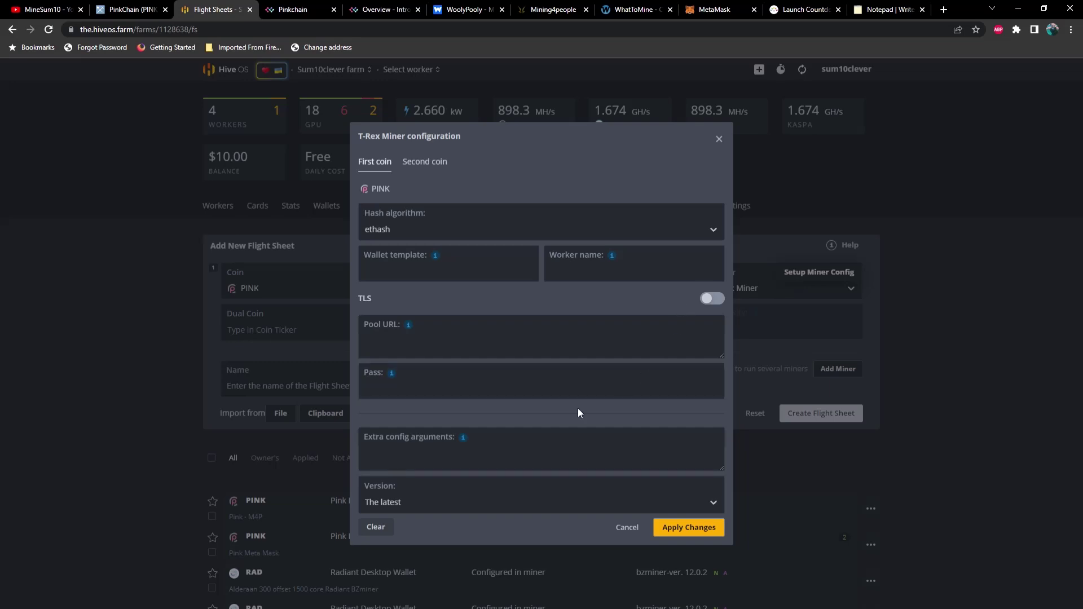
{"action": "left_click", "coordinate": [395, 503]}
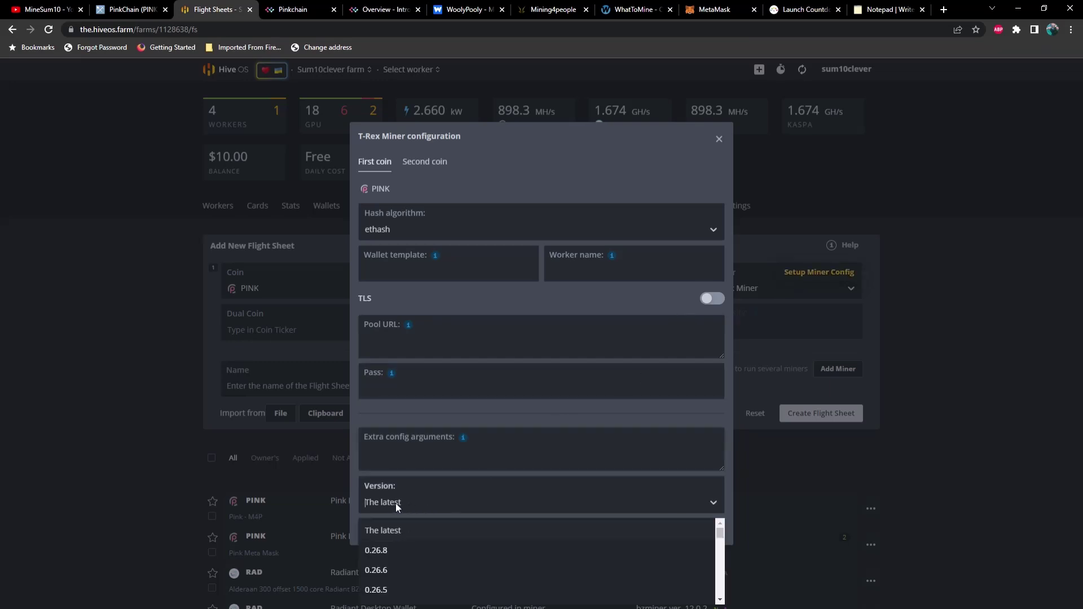
{"action": "left_click", "coordinate": [387, 553]}
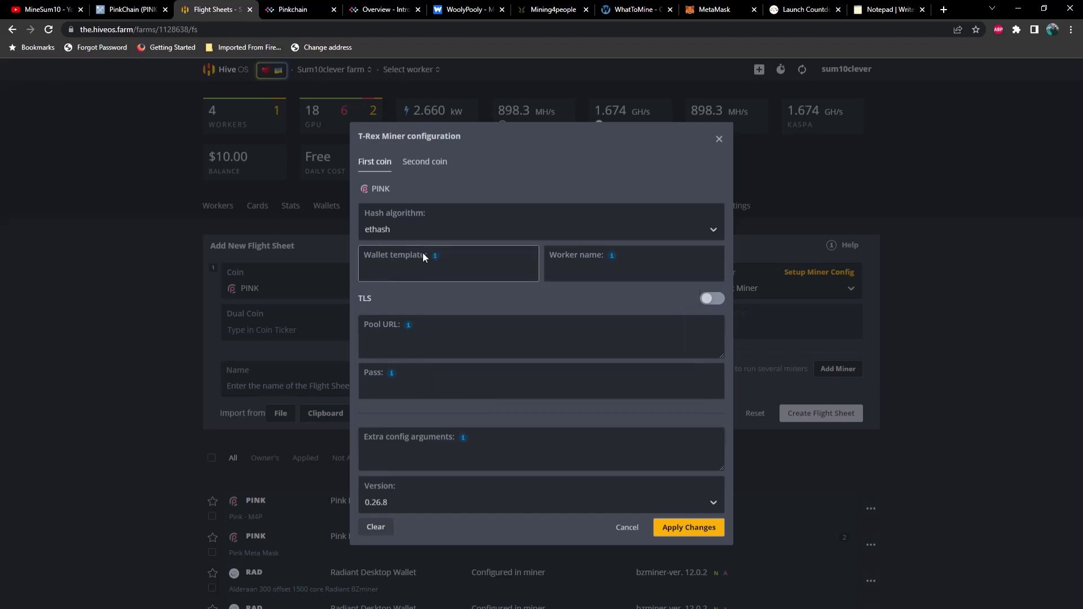
{"action": "mouse_move", "coordinate": [435, 256]}
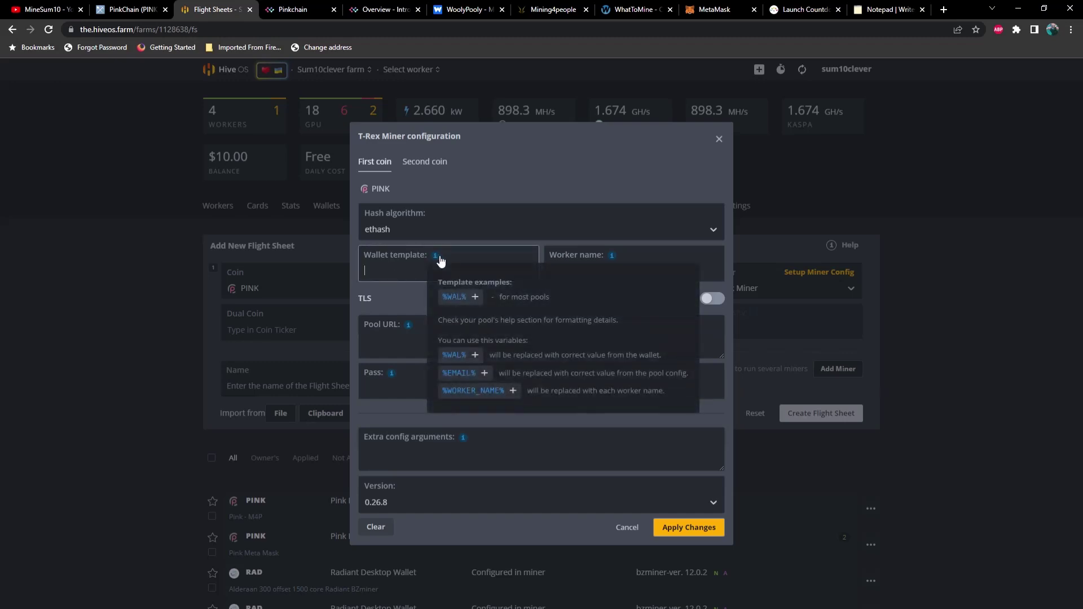
{"action": "left_click", "coordinate": [463, 305]}
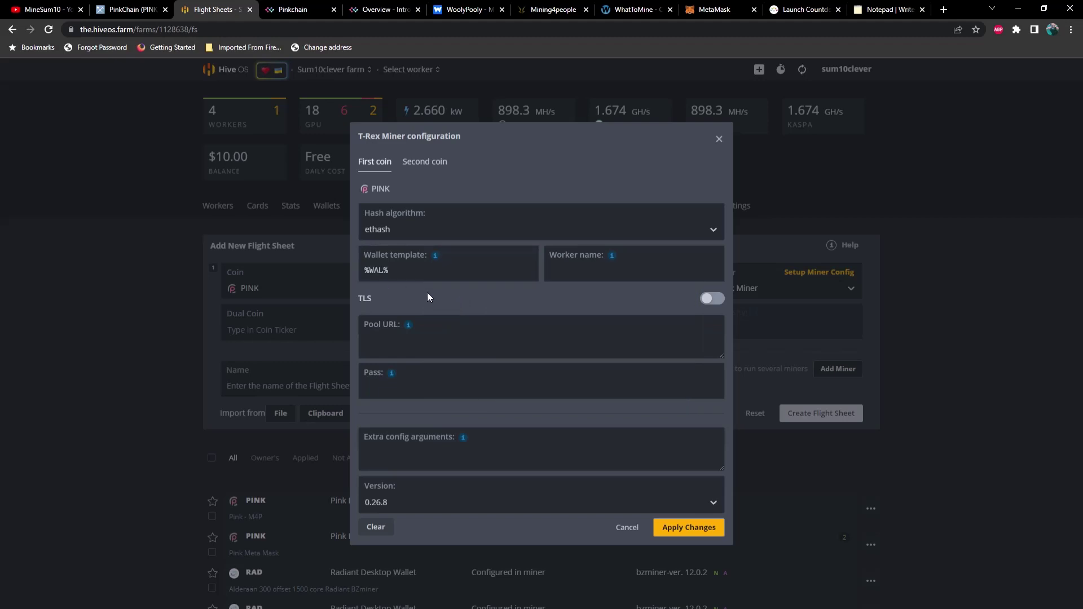
{"action": "mouse_move", "coordinate": [616, 262]}
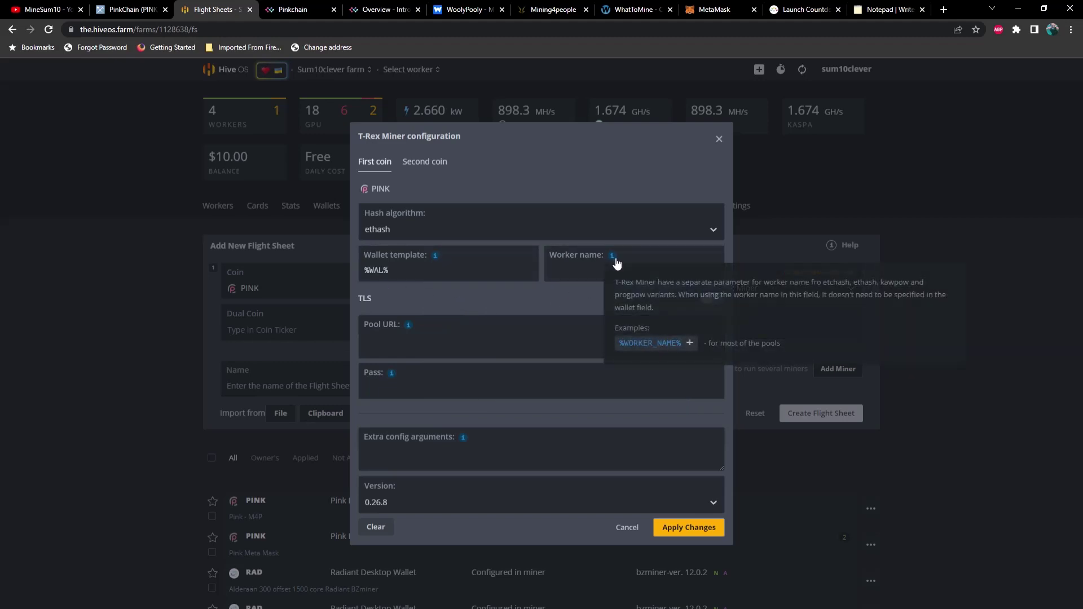
{"action": "left_click", "coordinate": [638, 347]}
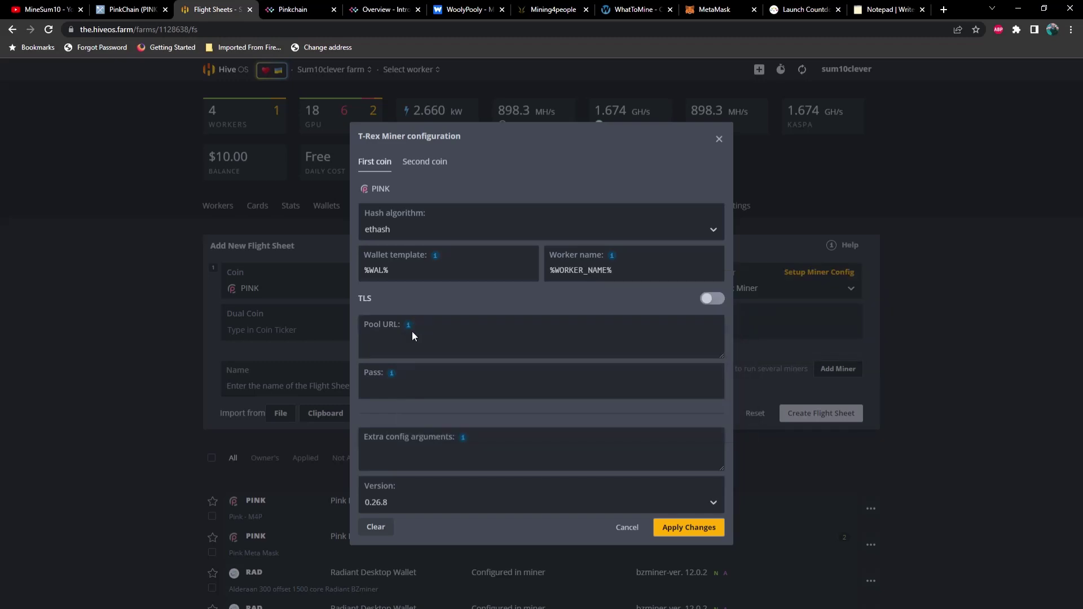
{"action": "mouse_move", "coordinate": [409, 330]}
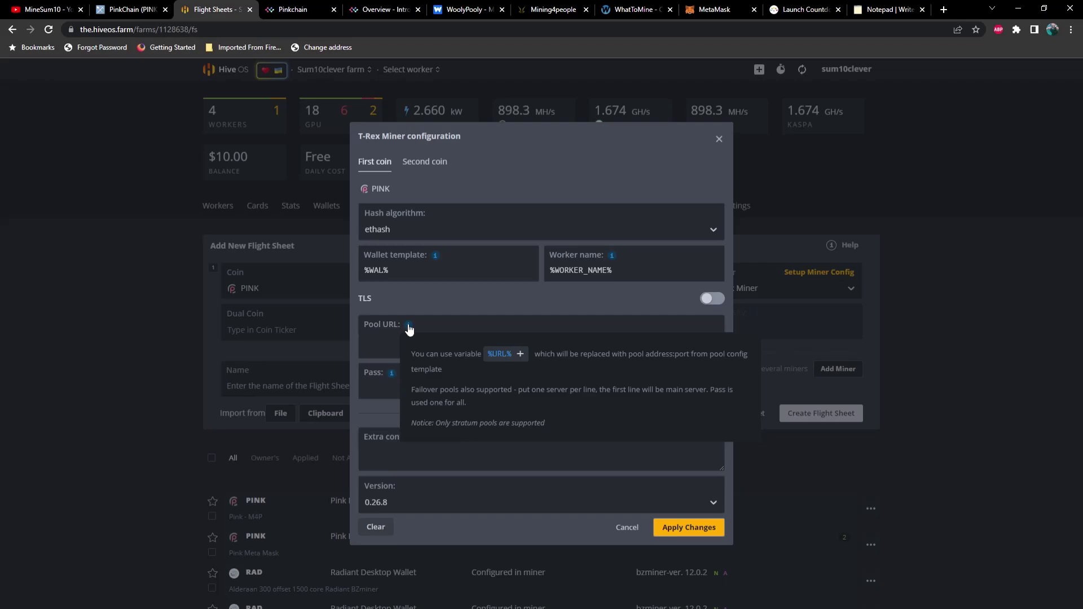
From Pinkchain's Mining Pools list, open WoolyPooly's PPLNS pool page for PINK.
{"action": "left_click", "coordinate": [291, 9]}
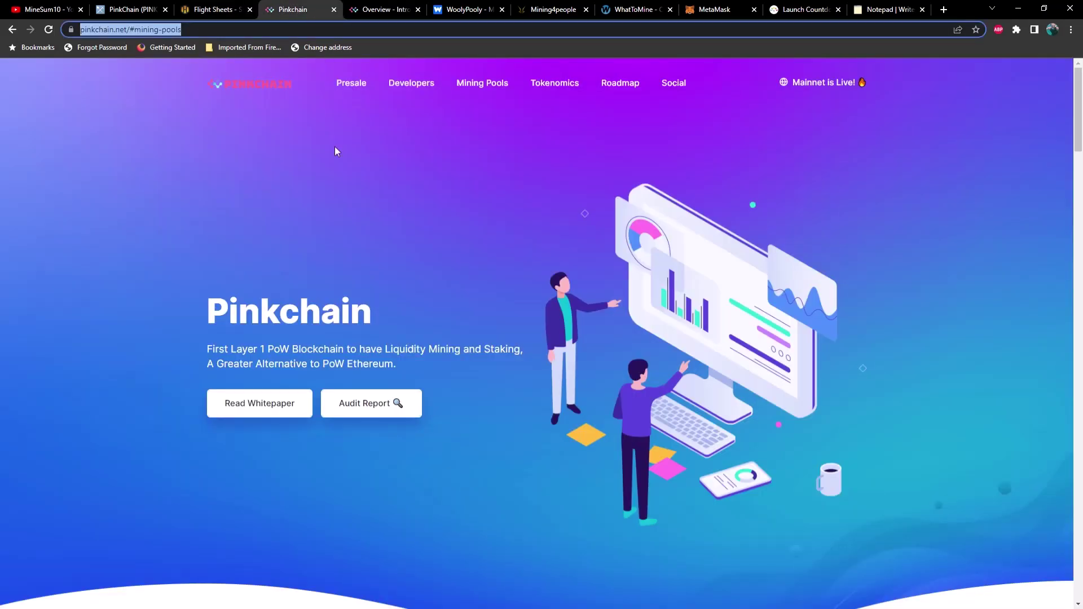
{"action": "scroll", "coordinate": [350, 208], "scroll_direction": "down", "scroll_amount": 7}
{"action": "scroll", "coordinate": [350, 207], "scroll_direction": "up", "scroll_amount": 4}
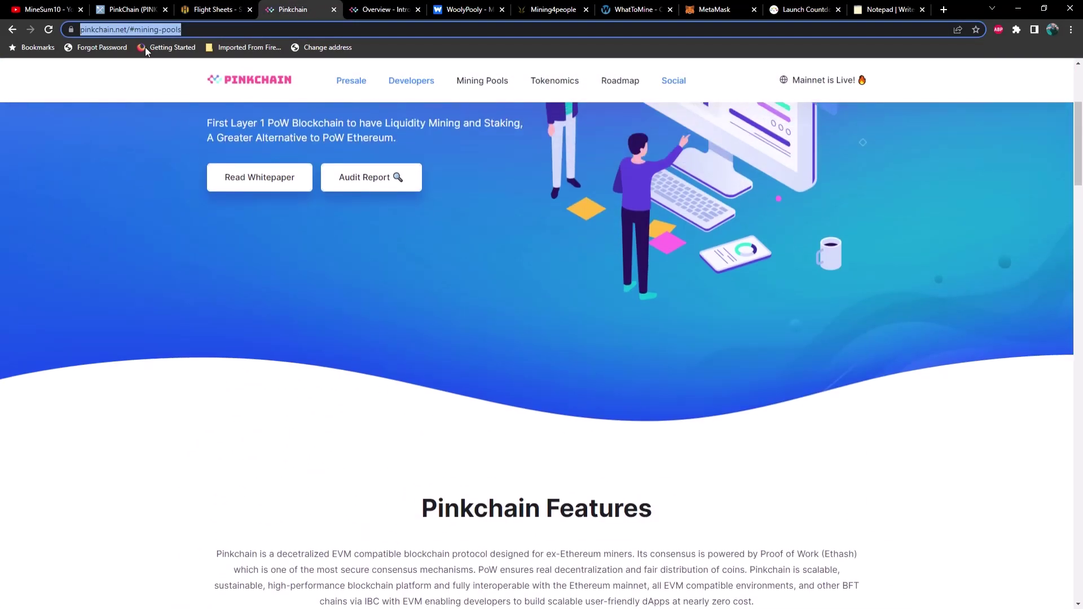
{"action": "scroll", "coordinate": [220, 305], "scroll_direction": "down", "scroll_amount": 15}
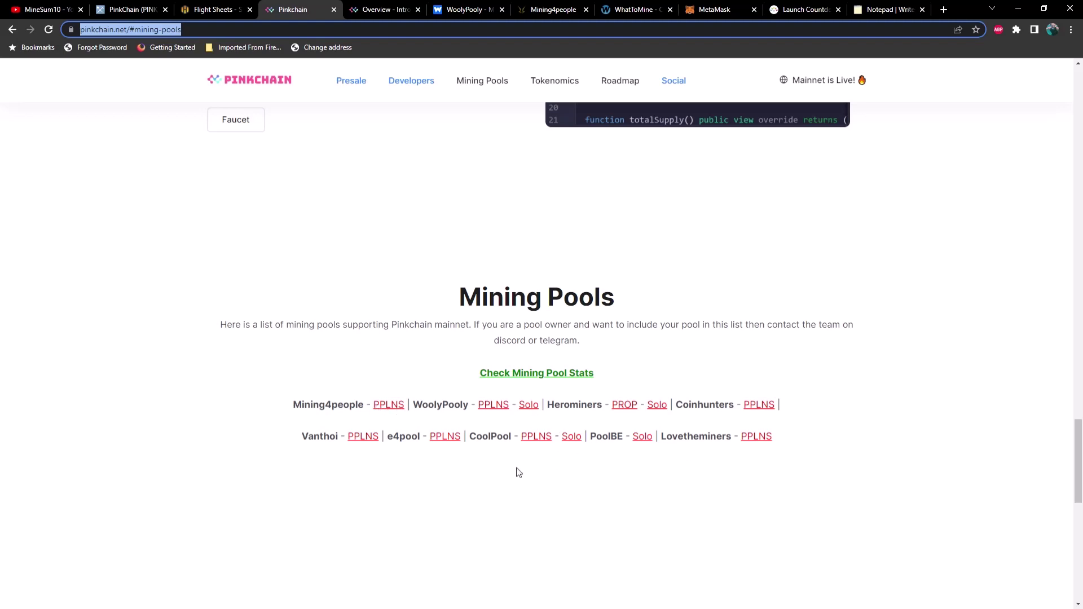
{"action": "left_click", "coordinate": [494, 405]}
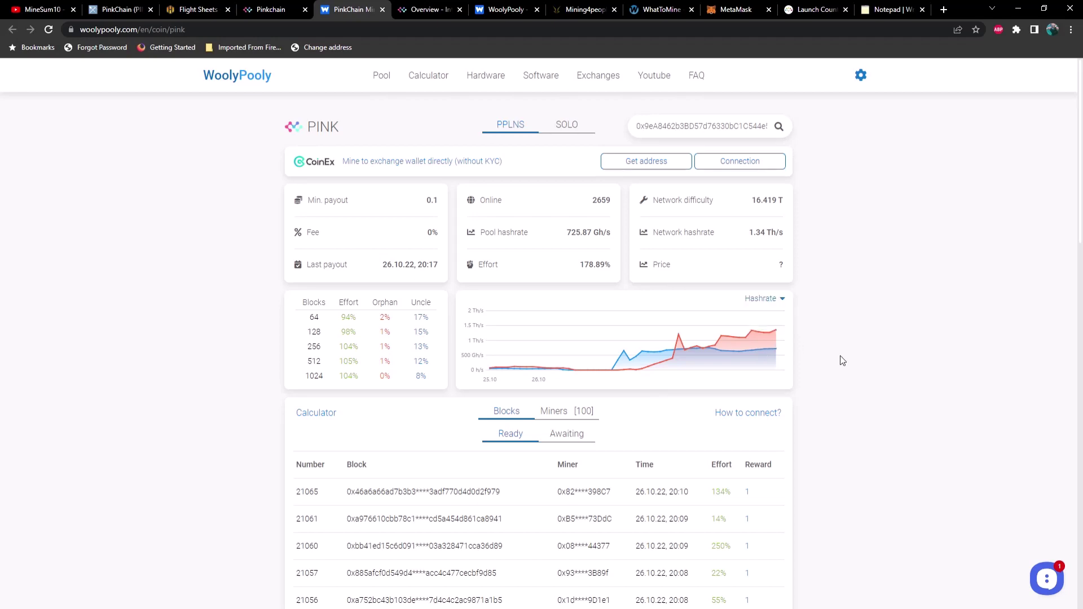
Copy WoolyPooly's USA connection address pool.us.woolypooly.com:3120.
{"action": "scroll", "coordinate": [840, 361], "scroll_direction": "down", "scroll_amount": 8}
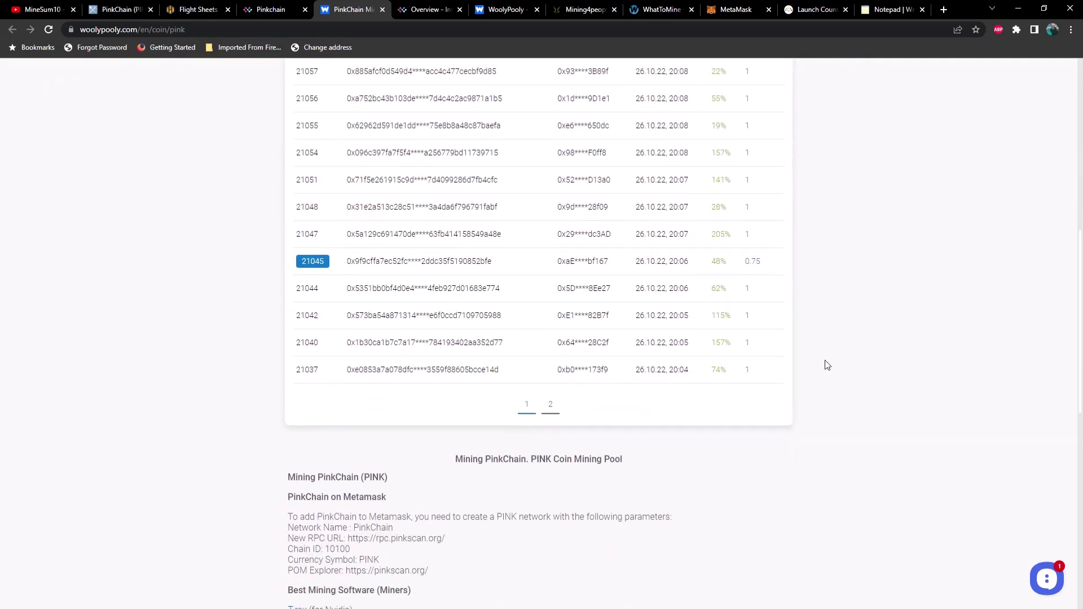
{"action": "scroll", "coordinate": [825, 360], "scroll_direction": "up", "scroll_amount": 8}
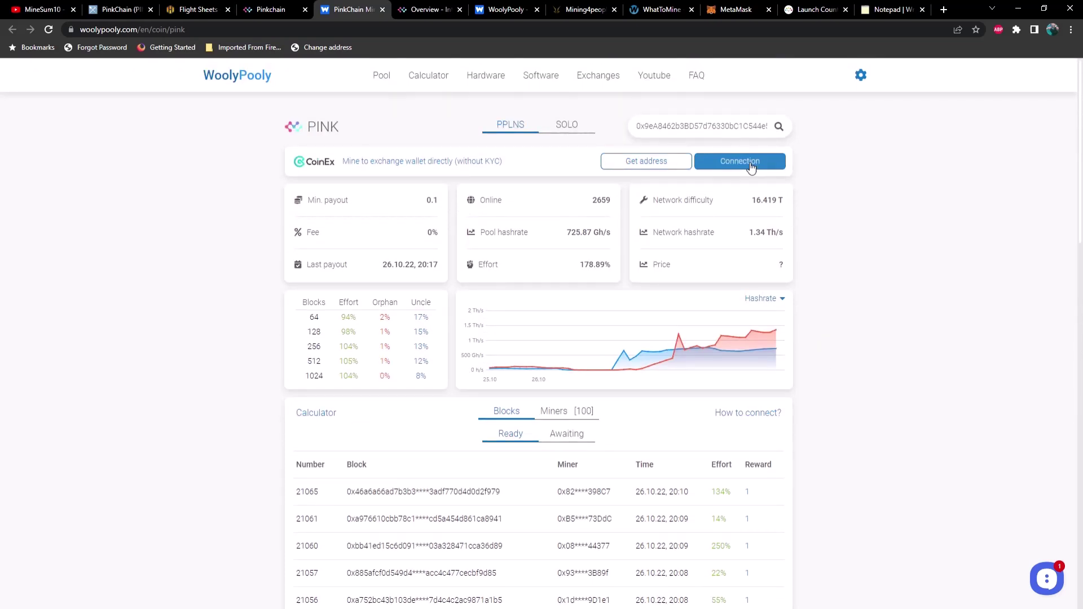
{"action": "left_click", "coordinate": [745, 161]}
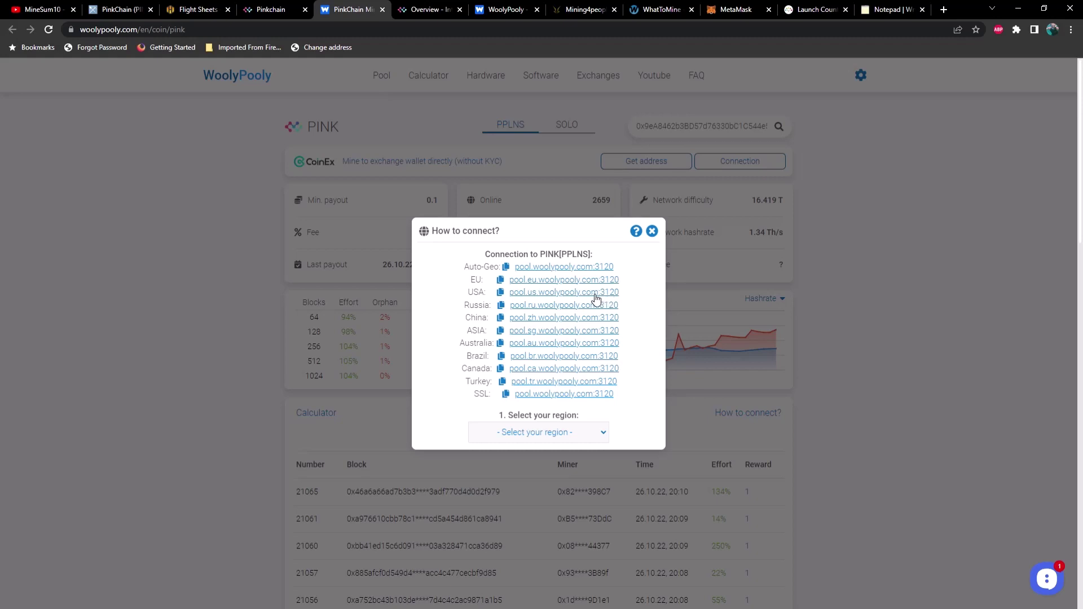
{"action": "left_click", "coordinate": [590, 297]}
Paste pool.us.woolypooly.com:3120 into the T-Rex Pool URL and return to Pinkchain's pool list.
{"action": "left_click", "coordinate": [204, 13]}
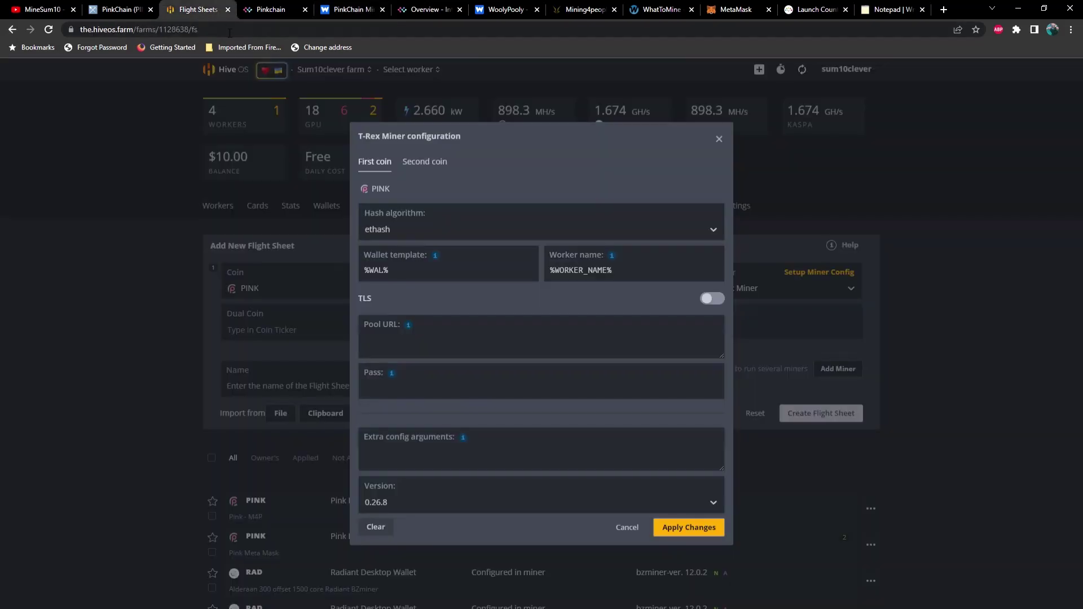
{"action": "left_click", "coordinate": [369, 345]}
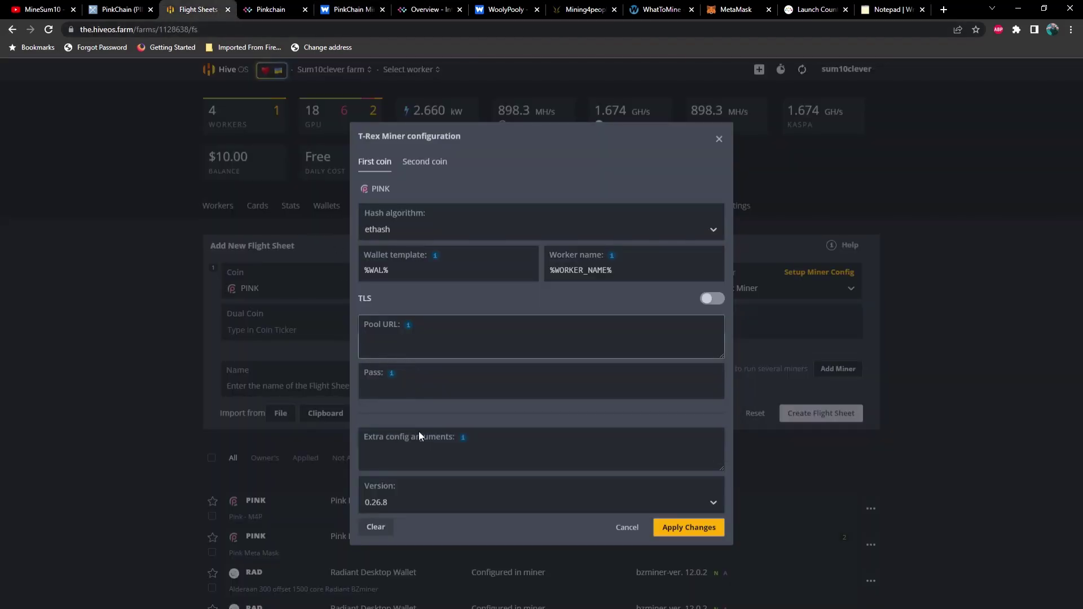
{"action": "key", "text": "ctrl+v"}
{"action": "left_click", "coordinate": [275, 10]}
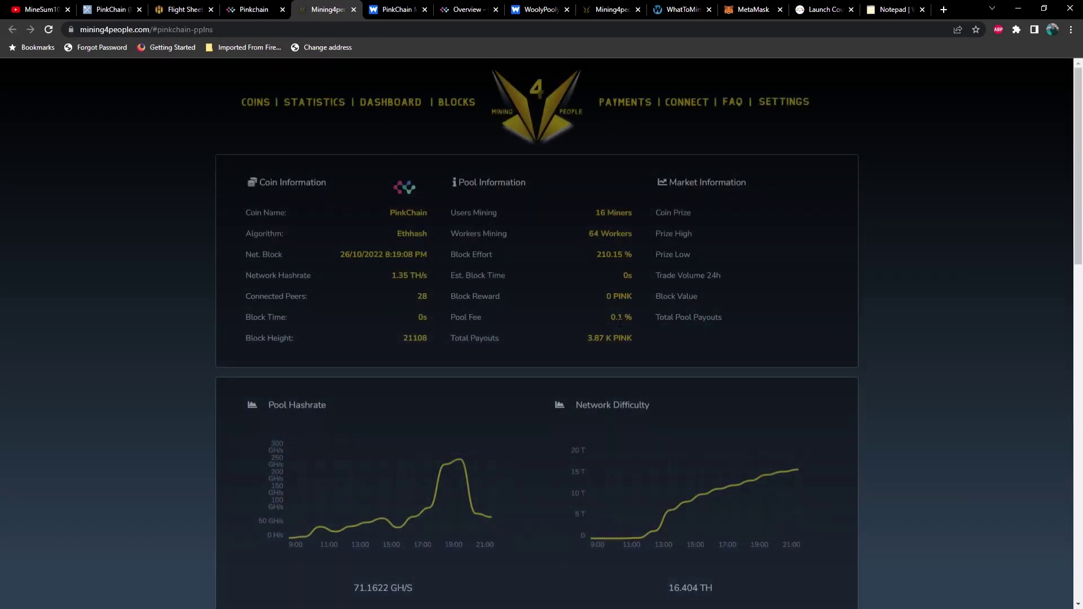
Review Mining4People's PinkChain stratum servers and select the non-secure port 4073.
{"action": "scroll", "coordinate": [620, 322], "scroll_direction": "down", "scroll_amount": 13}
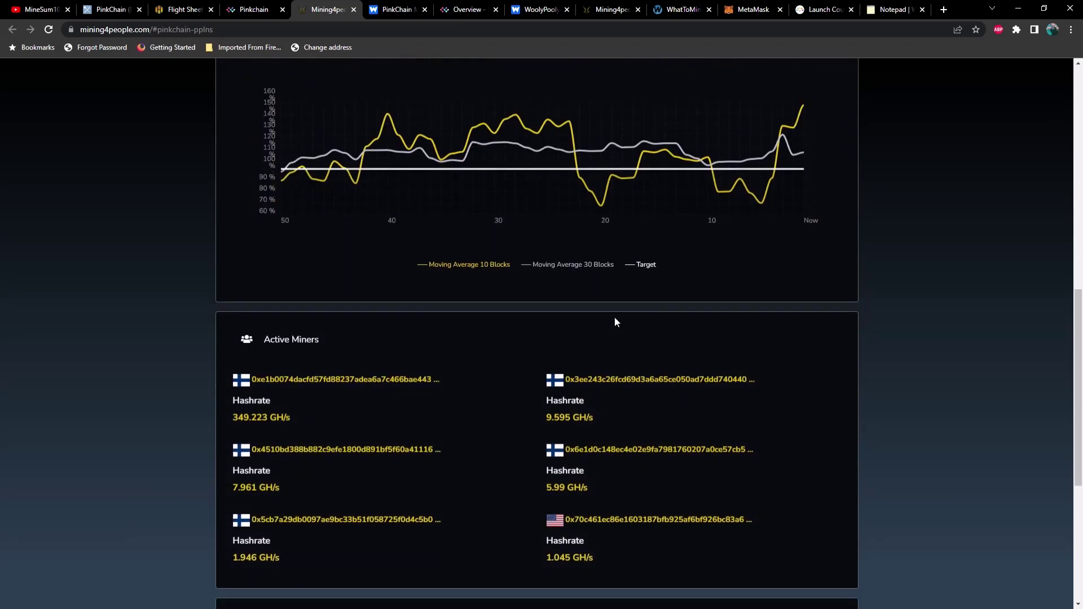
{"action": "scroll", "coordinate": [615, 320], "scroll_direction": "down", "scroll_amount": 5}
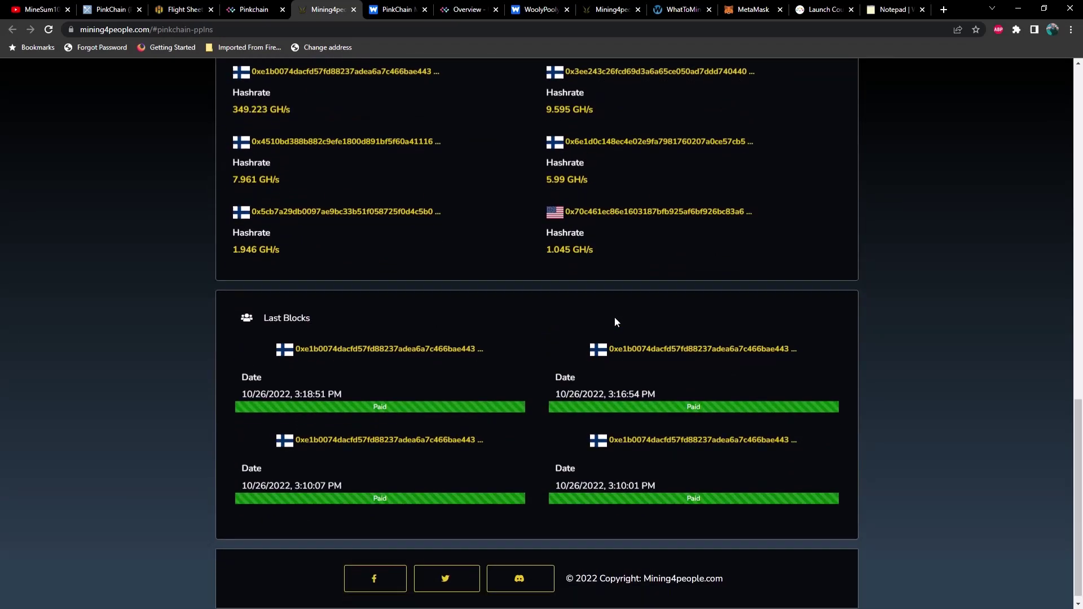
{"action": "scroll", "coordinate": [532, 360], "scroll_direction": "up", "scroll_amount": 6}
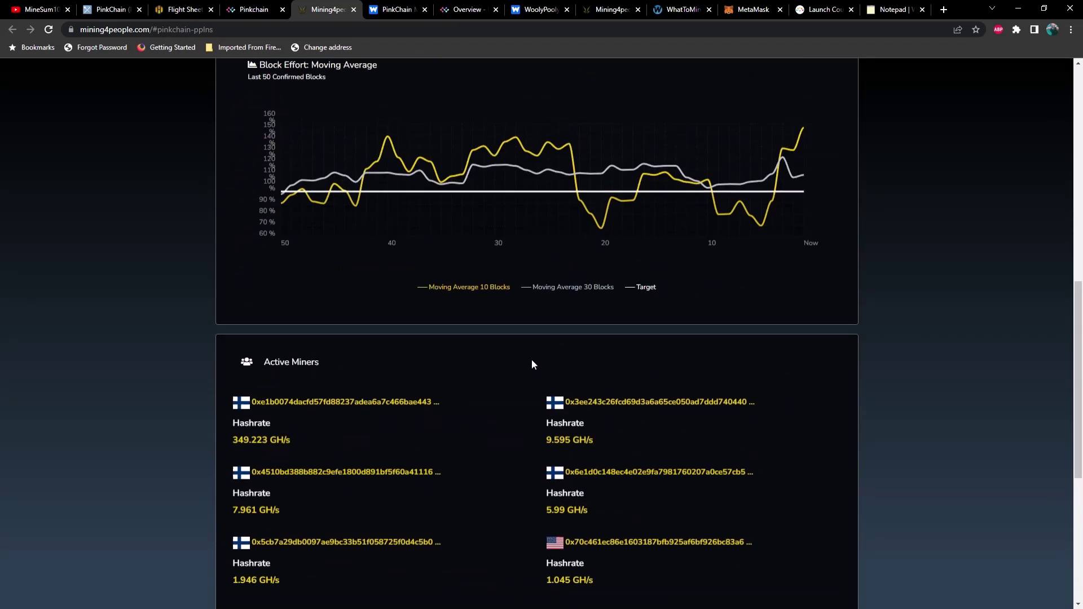
{"action": "scroll", "coordinate": [532, 365], "scroll_direction": "up", "scroll_amount": 10}
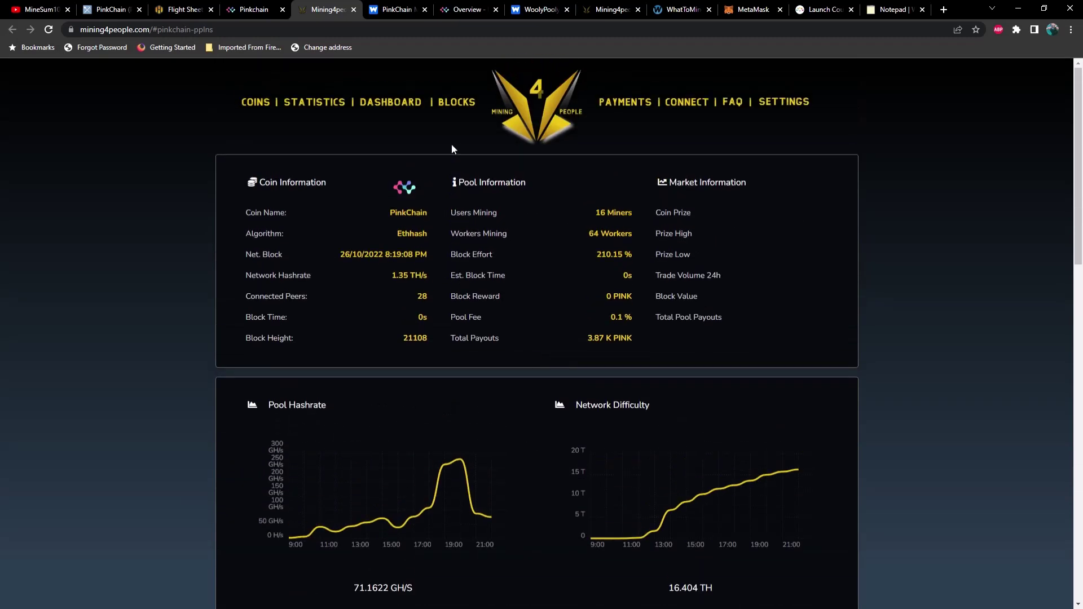
{"action": "left_click", "coordinate": [687, 103]}
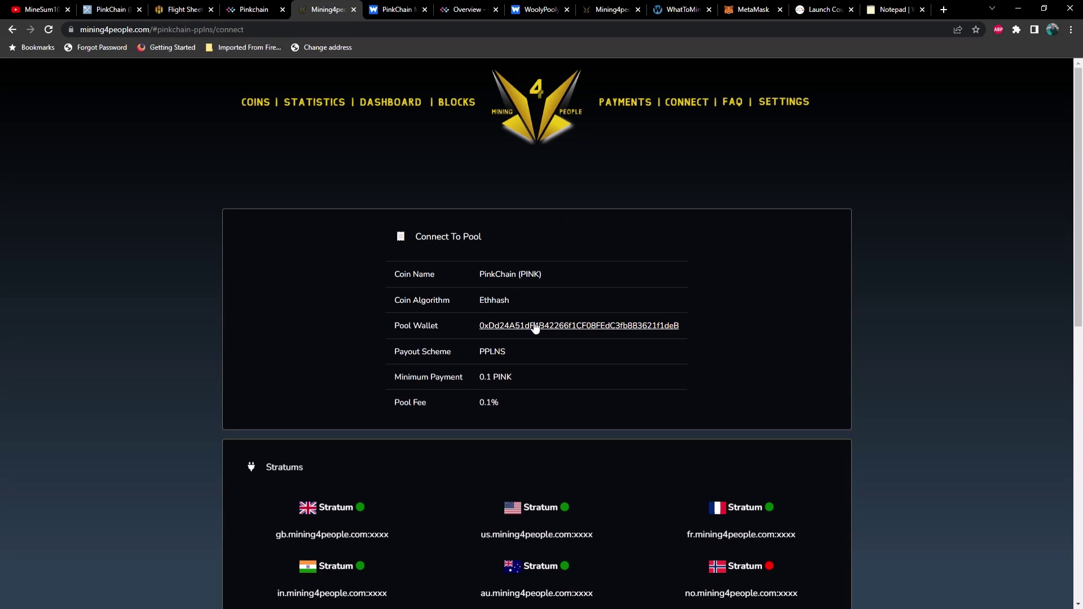
{"action": "scroll", "coordinate": [492, 340], "scroll_direction": "down", "scroll_amount": 6}
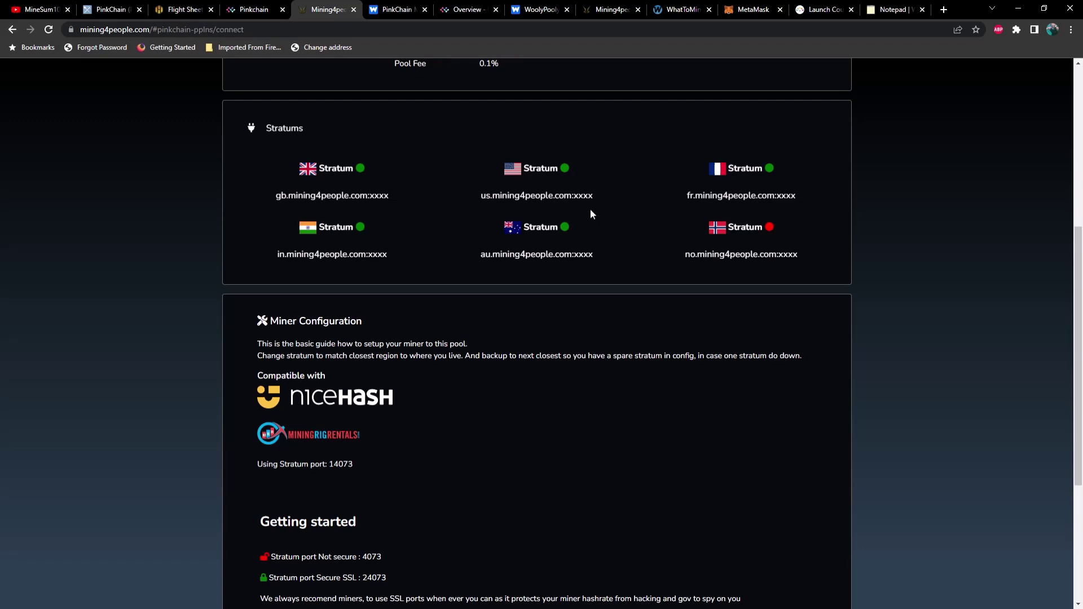
{"action": "scroll", "coordinate": [590, 212], "scroll_direction": "down", "scroll_amount": 3}
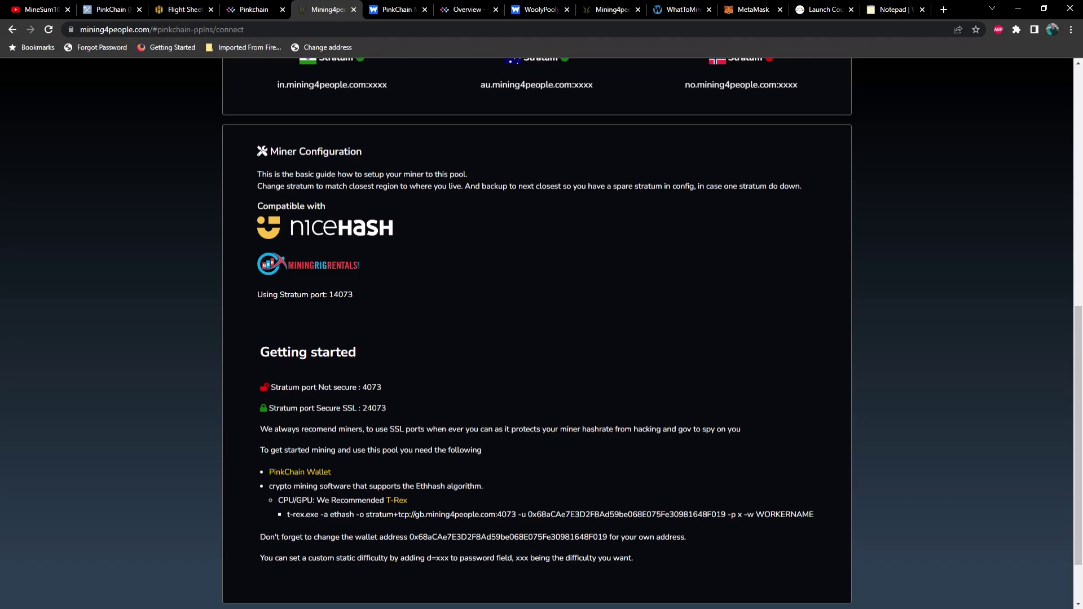
{"action": "left_click_drag", "start_coordinate": [361, 387], "coordinate": [380, 388]}
{"action": "left_click", "coordinate": [385, 396]}
Clear the old WoolyPooly address from the T-Rex Pool URL.
{"action": "left_click", "coordinate": [179, 9]}
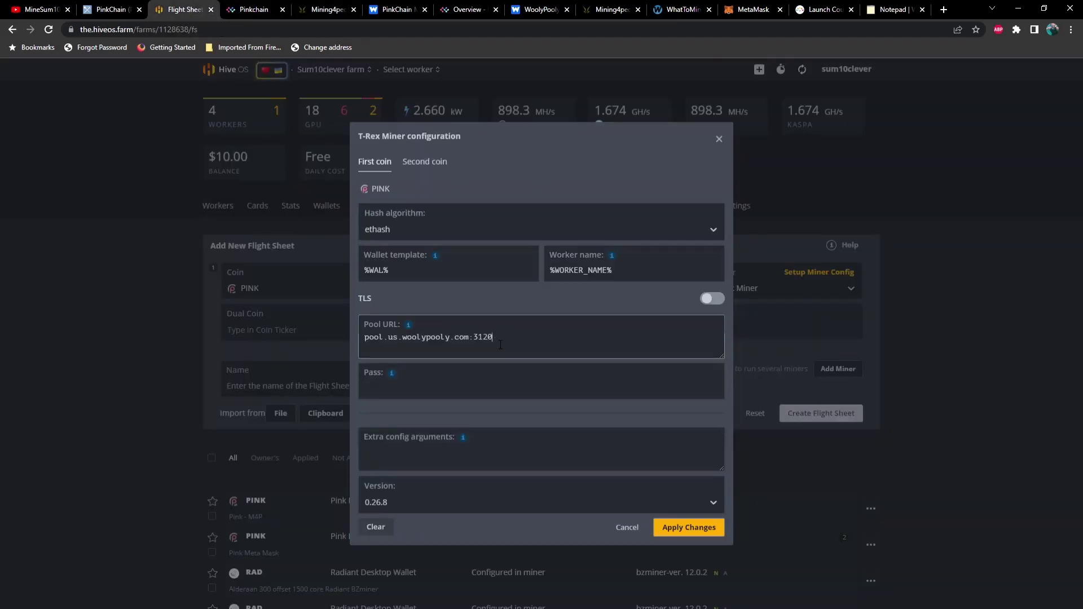
{"action": "left_click_drag", "start_coordinate": [493, 338], "coordinate": [301, 330]}
{"action": "left_click", "coordinate": [416, 326]}
{"action": "key", "text": "BackSpace"}
Copy the US Mining4People stratum server address into the Pool URL.
{"action": "left_click", "coordinate": [328, 9]}
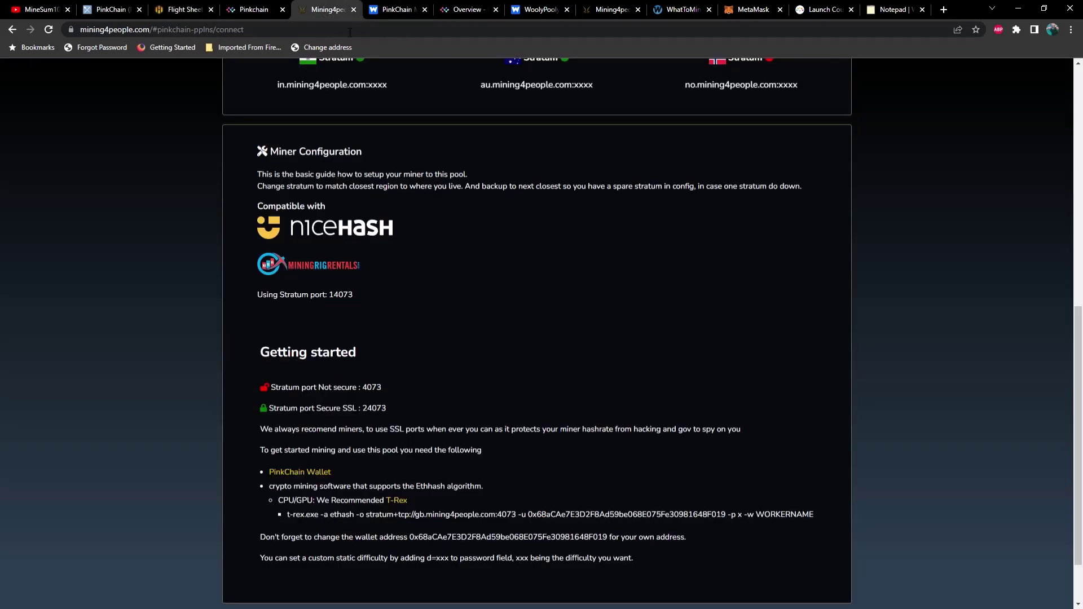
{"action": "scroll", "coordinate": [415, 263], "scroll_direction": "up", "scroll_amount": 3}
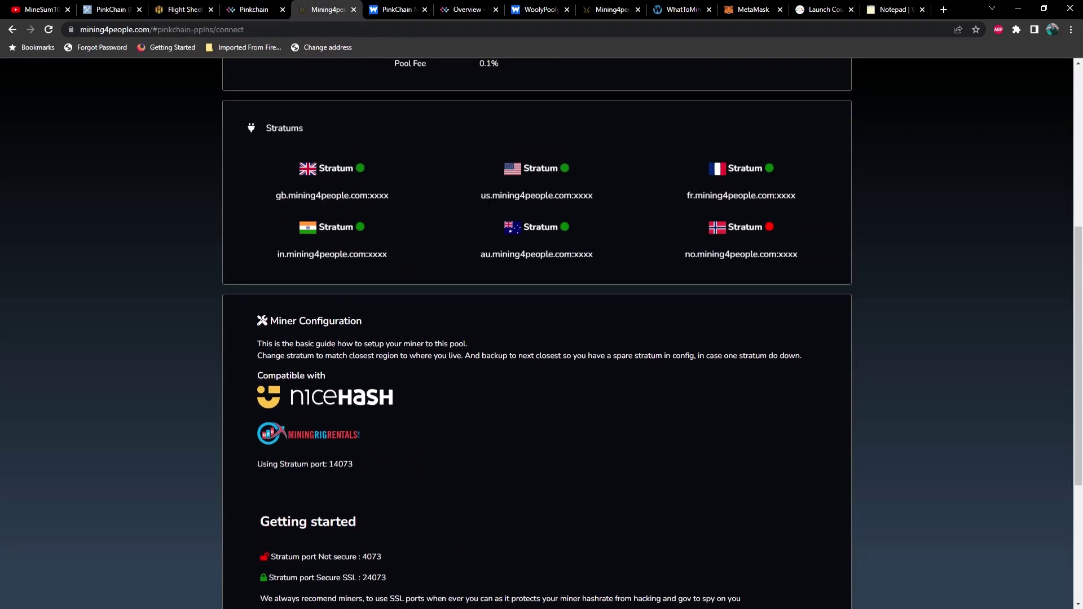
{"action": "left_click_drag", "start_coordinate": [481, 195], "coordinate": [574, 196]}
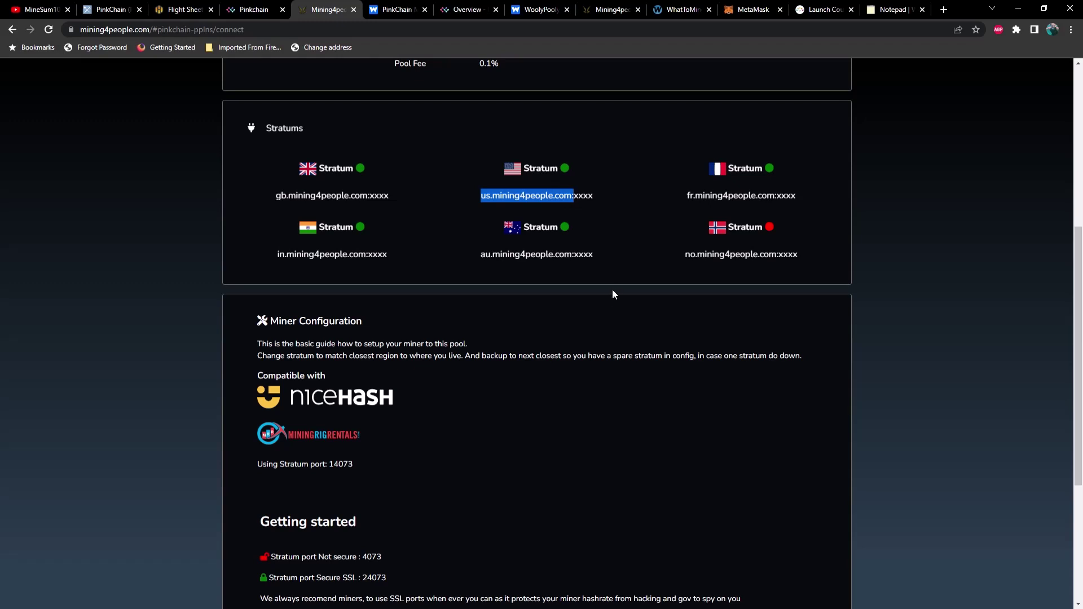
{"action": "left_click", "coordinate": [181, 10]}
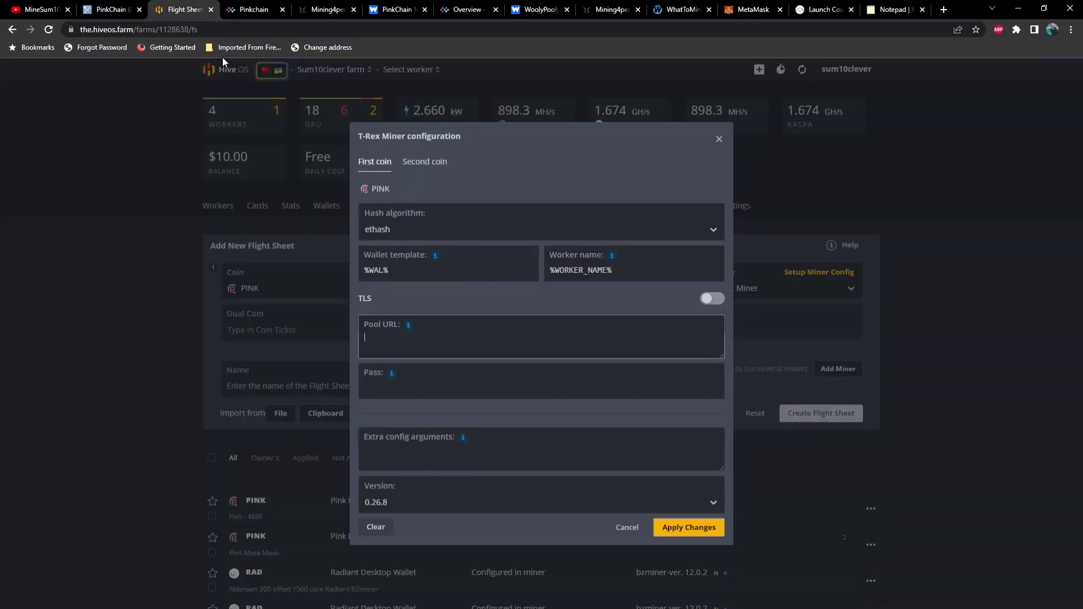
{"action": "left_click", "coordinate": [417, 338]}
{"action": "key", "text": "ctrl+v"}
Append port 4073 so the Pool URL reads us.mining4people.com:4073.
{"action": "left_click", "coordinate": [256, 10]}
{"action": "left_click", "coordinate": [332, 11]}
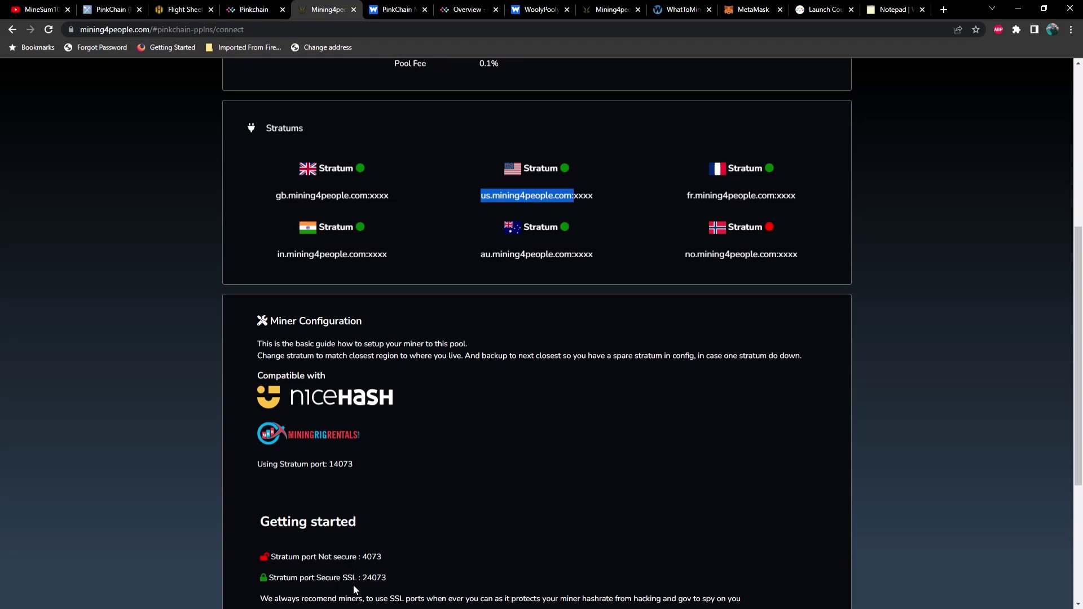
{"action": "mouse_move", "coordinate": [362, 557]}
{"action": "left_mouse_down"}
{"action": "mouse_move", "coordinate": [384, 558]}
{"action": "mouse_move", "coordinate": [361, 557]}
{"action": "left_mouse_up"}
{"action": "key", "text": "ctrl+c"}
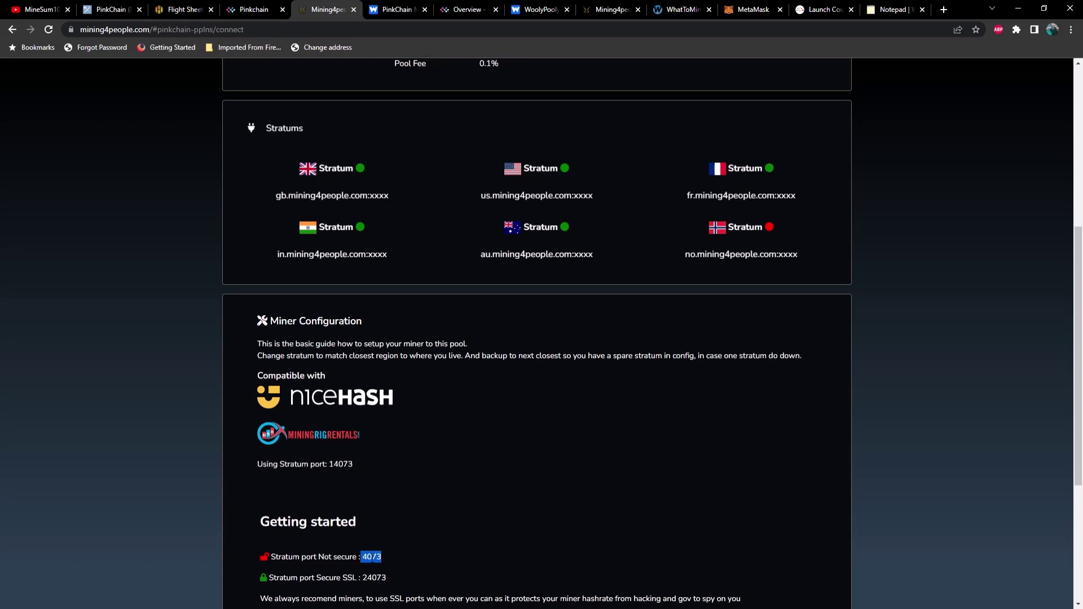
{"action": "left_click", "coordinate": [180, 9]}
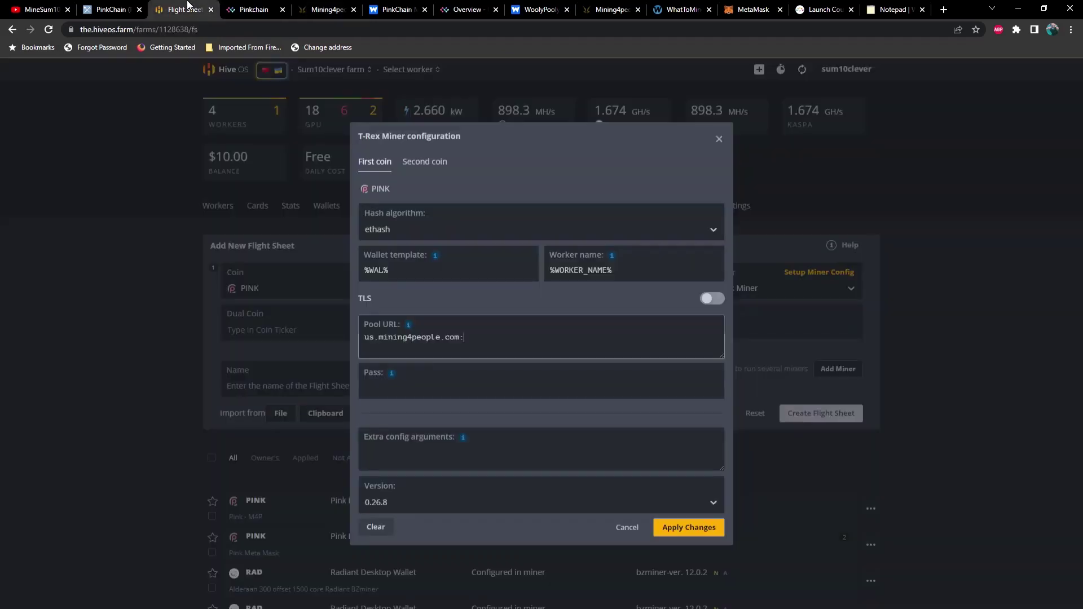
{"action": "key", "text": "ctrl+v"}
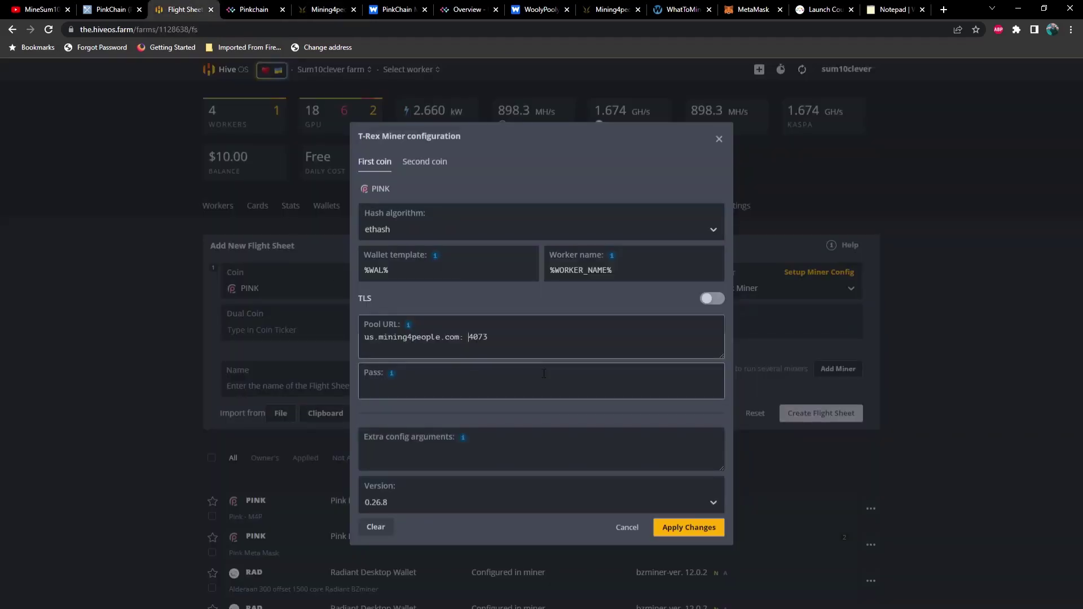
{"action": "key", "text": "BackSpace"}
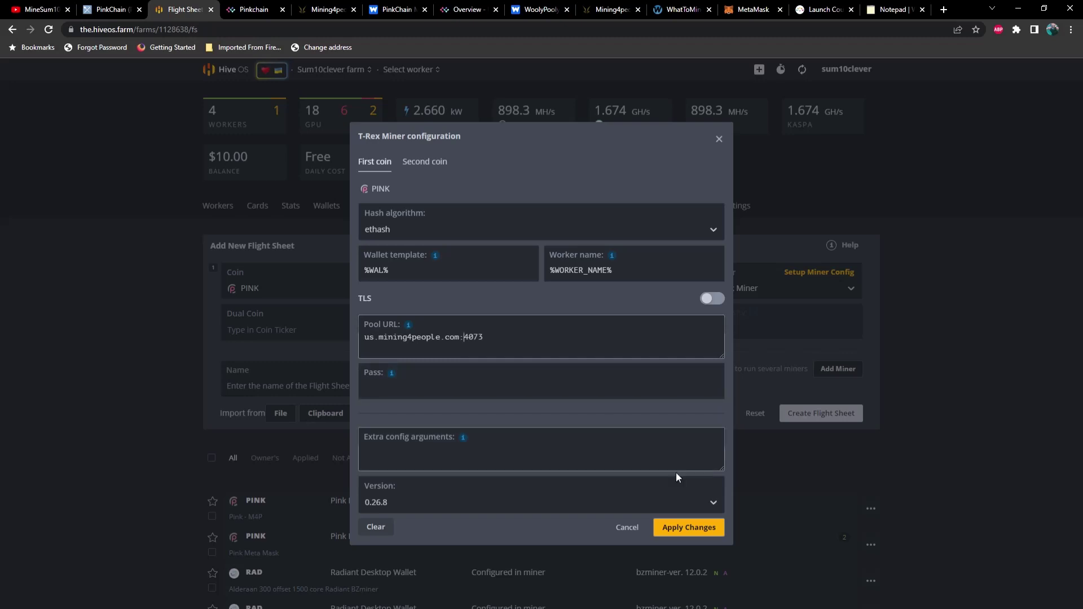
Apply the miner settings and create the flight sheet named 'fghsharger'.
{"action": "left_click", "coordinate": [702, 528]}
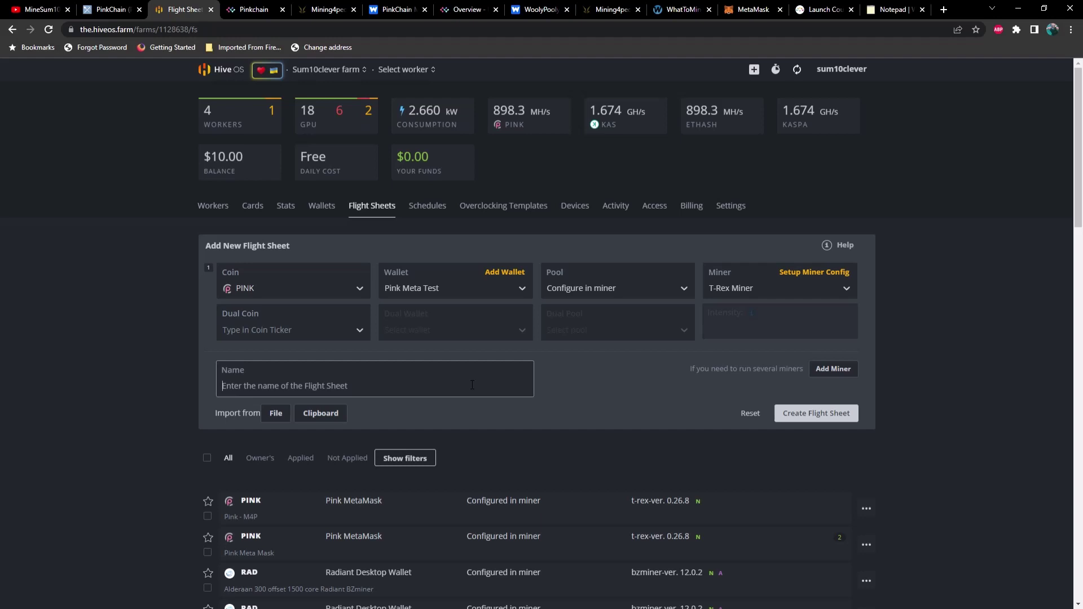
{"action": "type", "text": "fghsharger"}
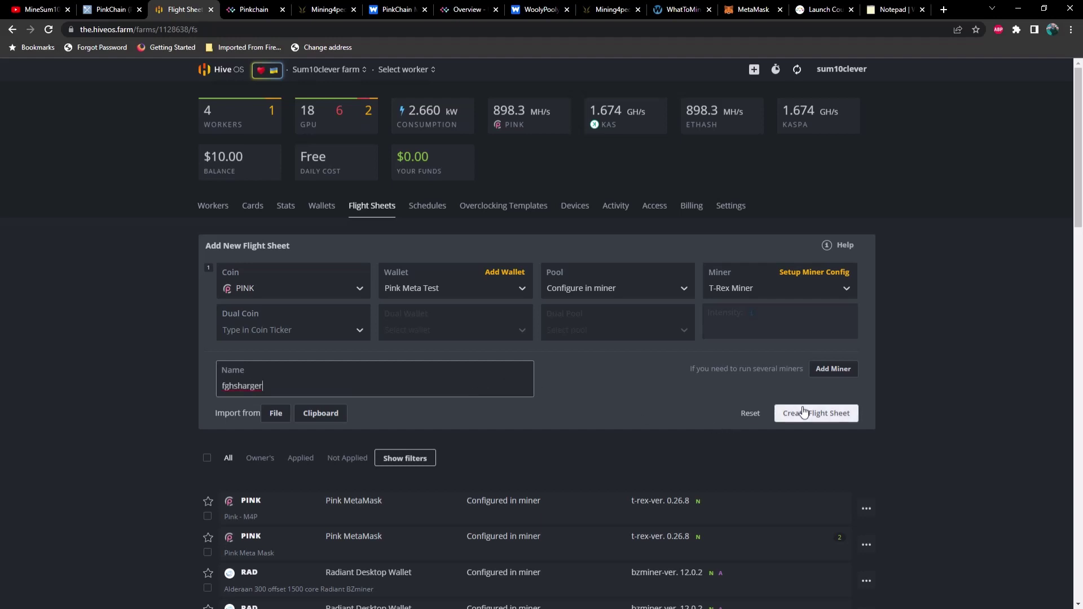
{"action": "left_click", "coordinate": [752, 416]}
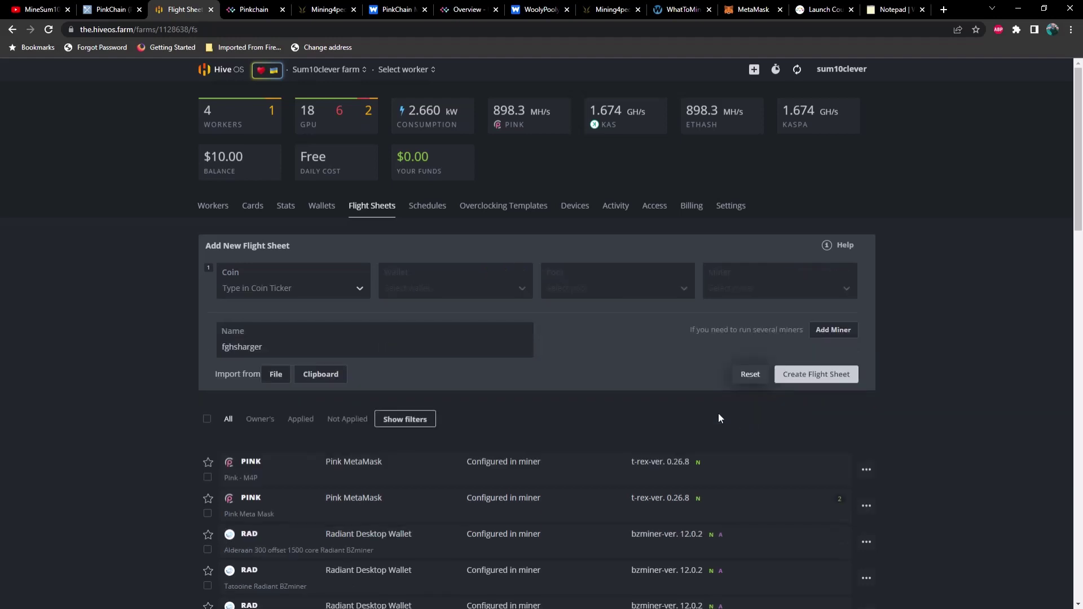
{"action": "scroll", "coordinate": [443, 467], "scroll_direction": "down", "scroll_amount": 1}
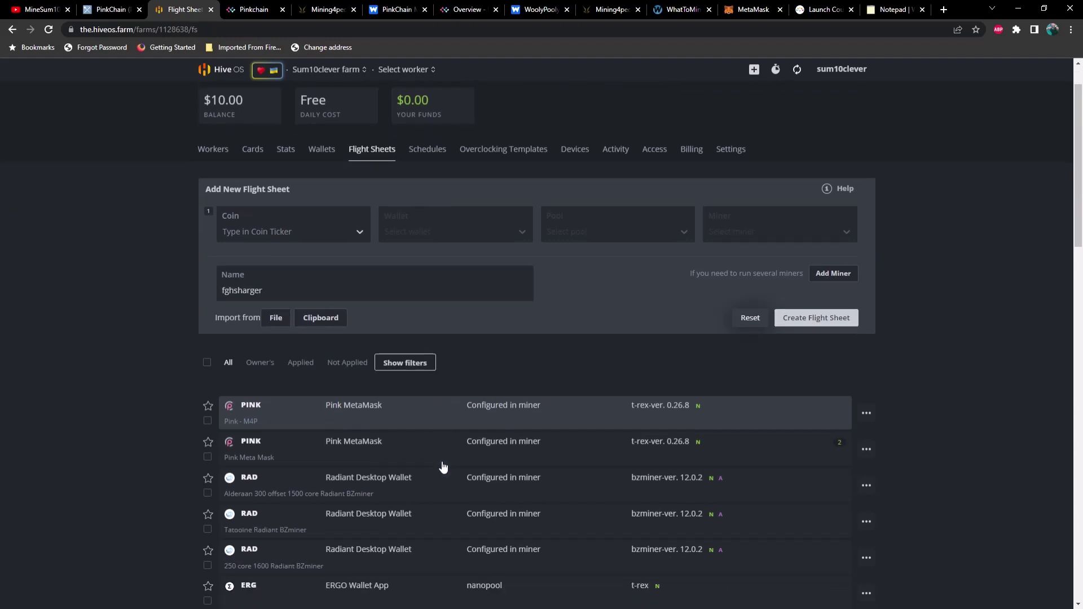
{"action": "scroll", "coordinate": [222, 112], "scroll_direction": "up", "scroll_amount": 1}
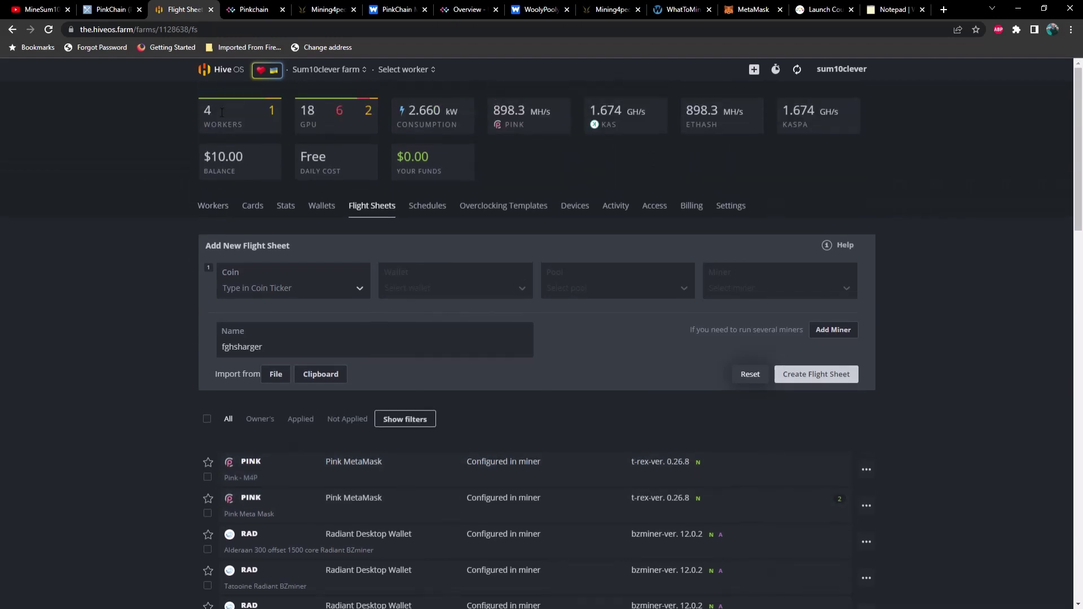
{"action": "left_click", "coordinate": [218, 72]}
Open the farm's Workers page and the Tatooine worker's overview.
{"action": "left_click", "coordinate": [268, 272]}
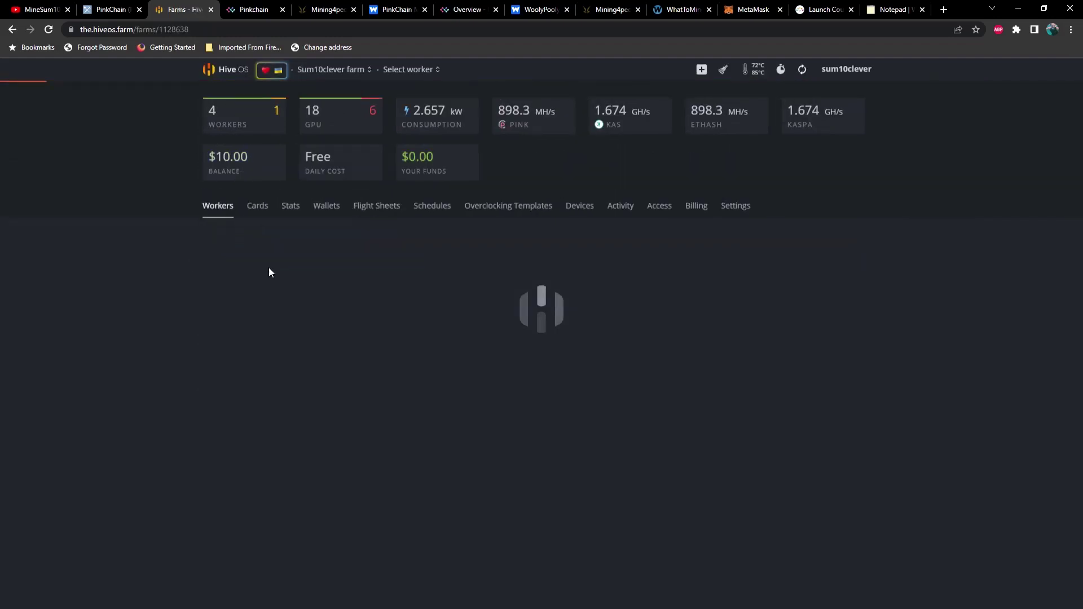
{"action": "left_click", "coordinate": [252, 314]}
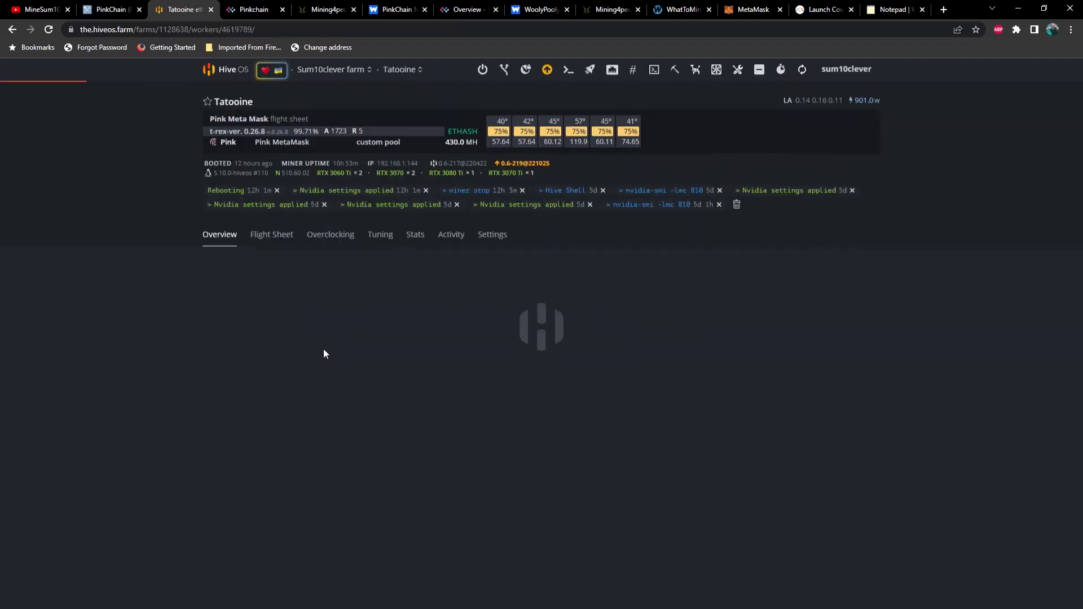